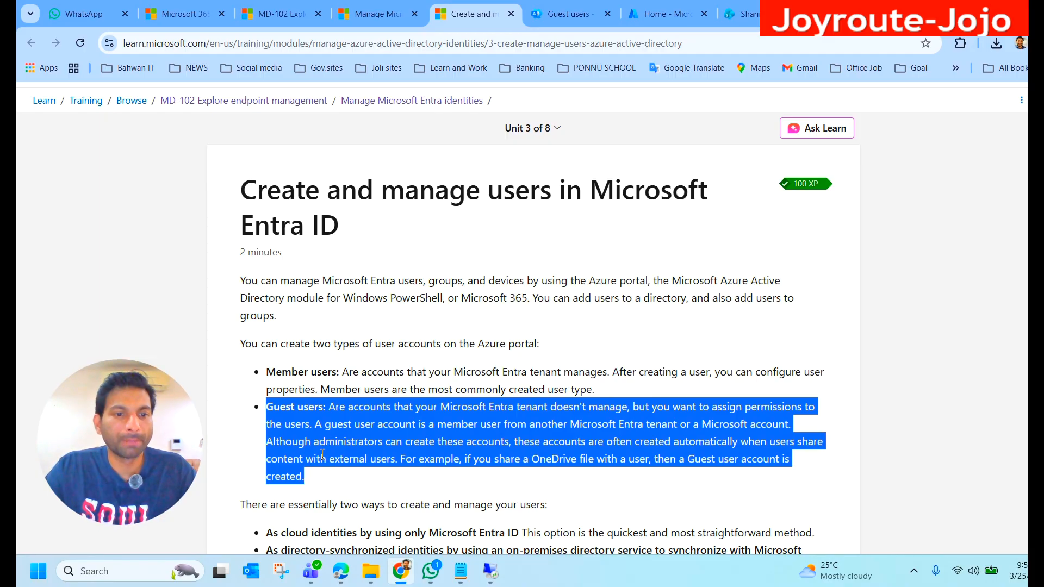
# Step: Review the Guest users definition in the Create and manage users in Microsoft Entra ID lesson
pyautogui.click(298, 473)
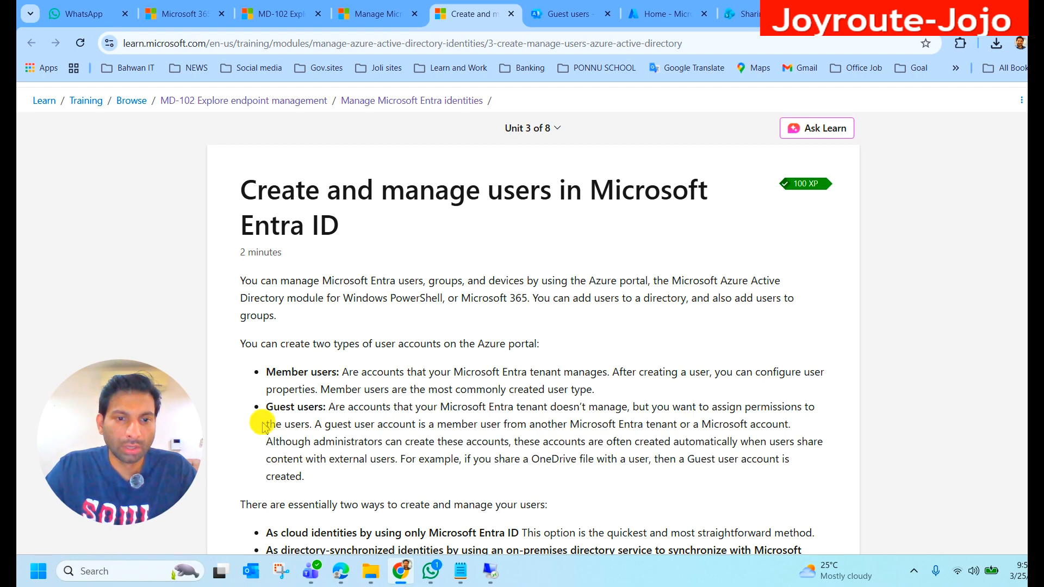
pyautogui.moveTo(280, 414); pyautogui.dragTo(362, 476)
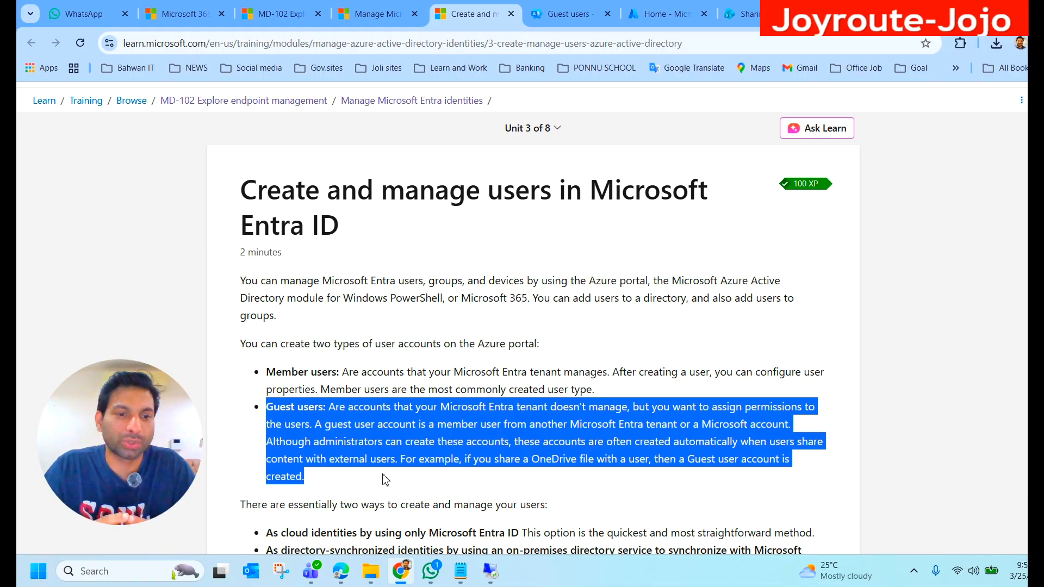
pyautogui.click(497, 472)
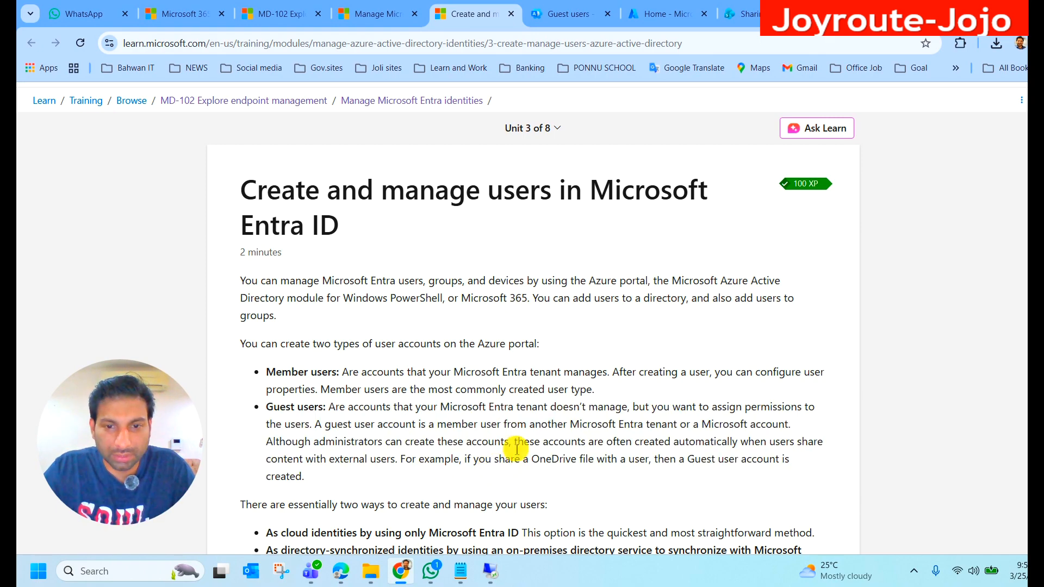
pyautogui.moveTo(517, 442); pyautogui.dragTo(586, 480)
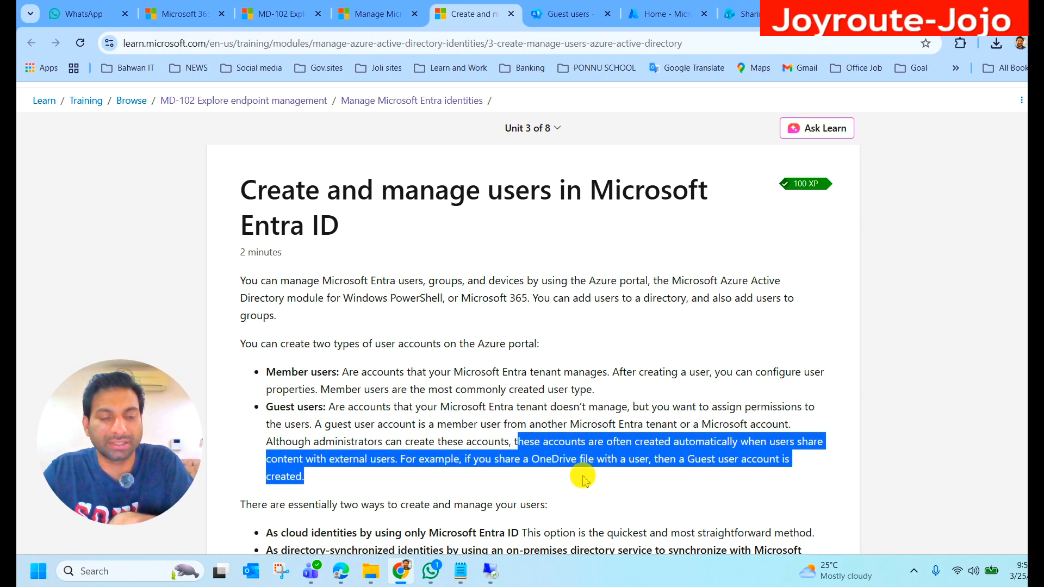
pyautogui.click(538, 461)
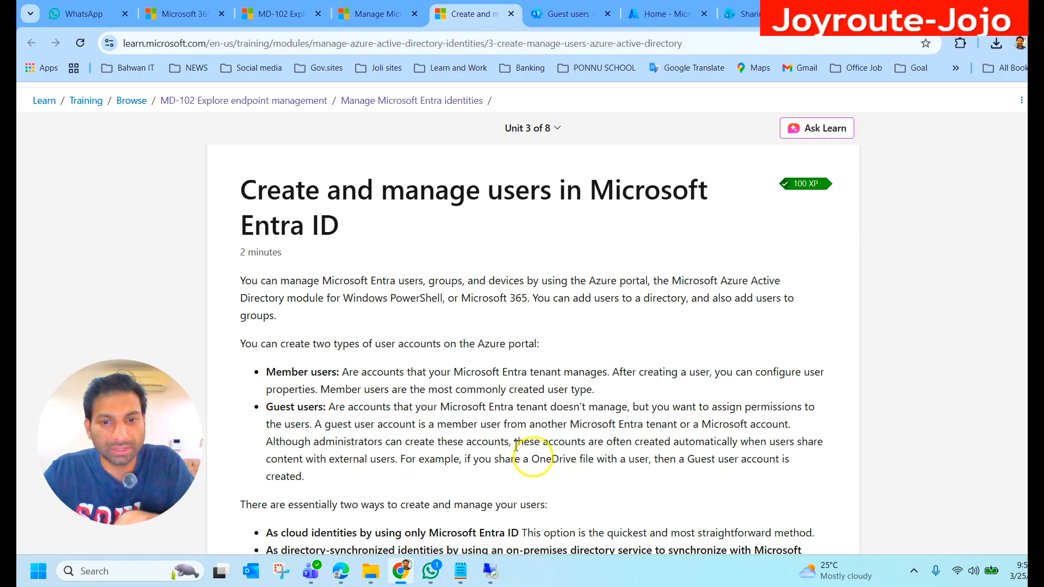
pyautogui.moveTo(505, 441); pyautogui.dragTo(259, 420)
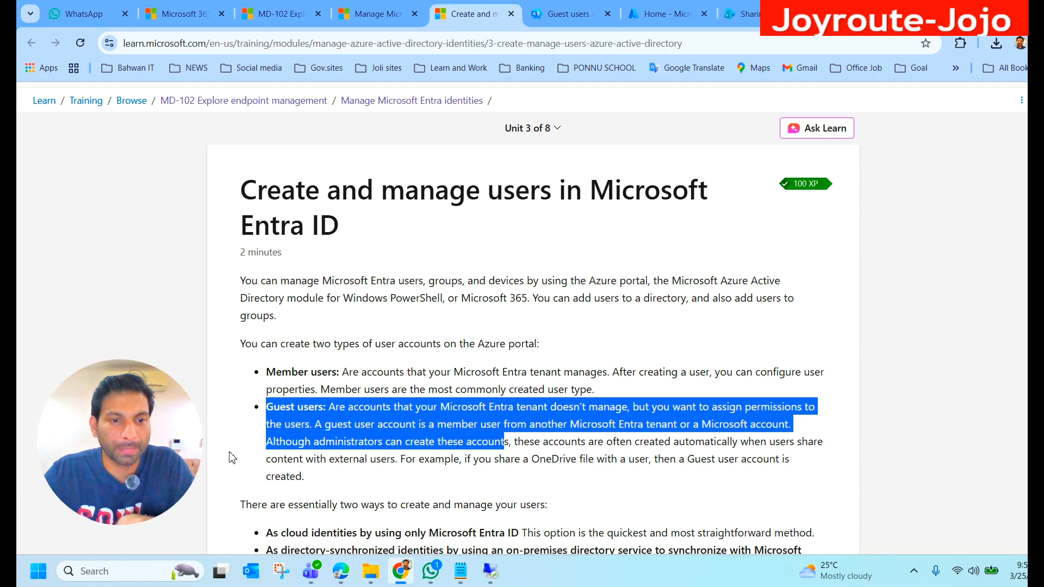
pyautogui.moveTo(306, 477); pyautogui.dragTo(401, 459)
# Step: Switch to the Microsoft 365 admin center and display the Guest users list under Users
pyautogui.click(569, 13)
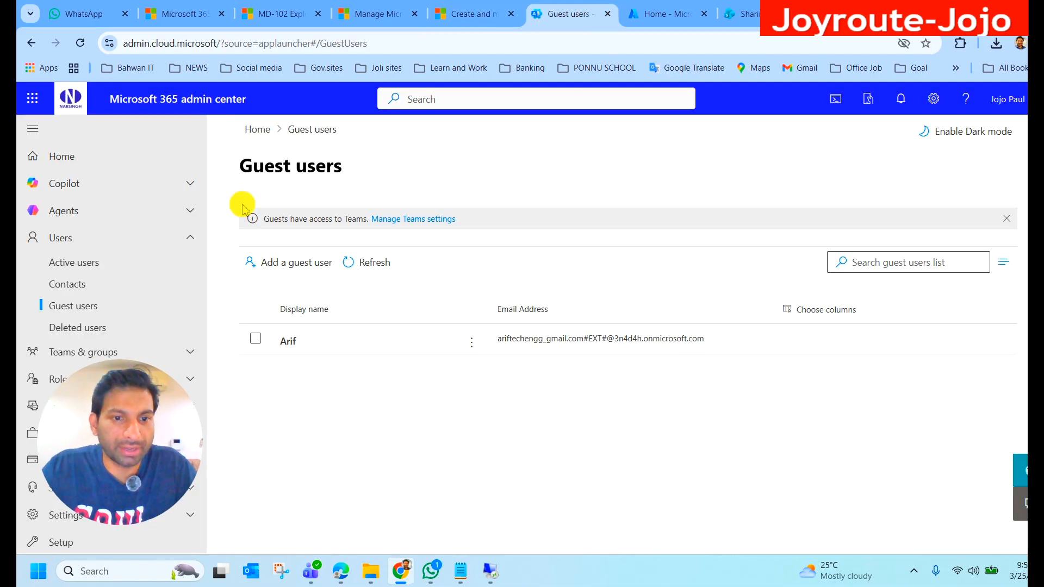
pyautogui.moveTo(154, 373); pyautogui.dragTo(934, 413)
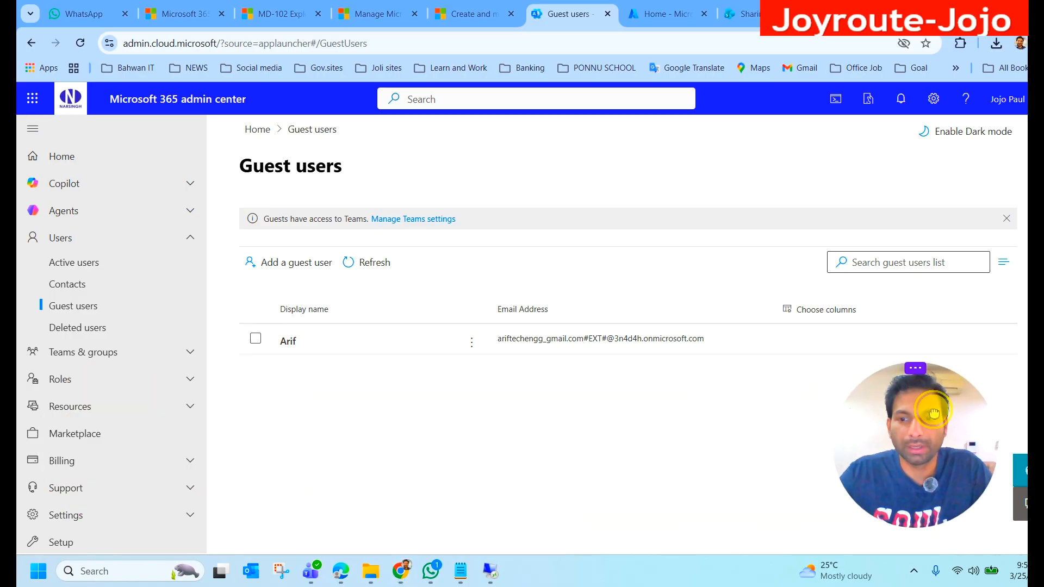
pyautogui.click(90, 240)
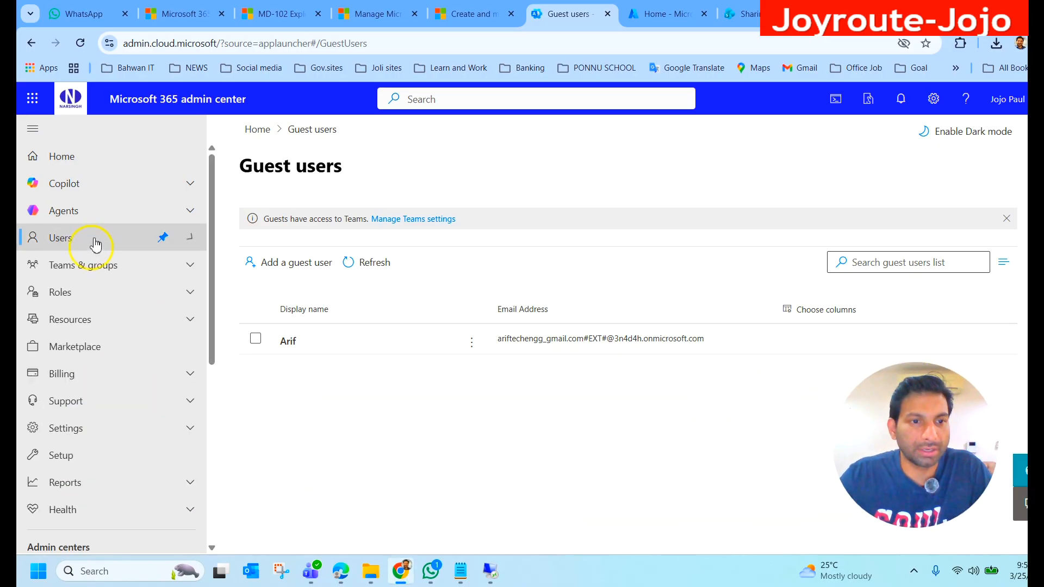
pyautogui.click(191, 238)
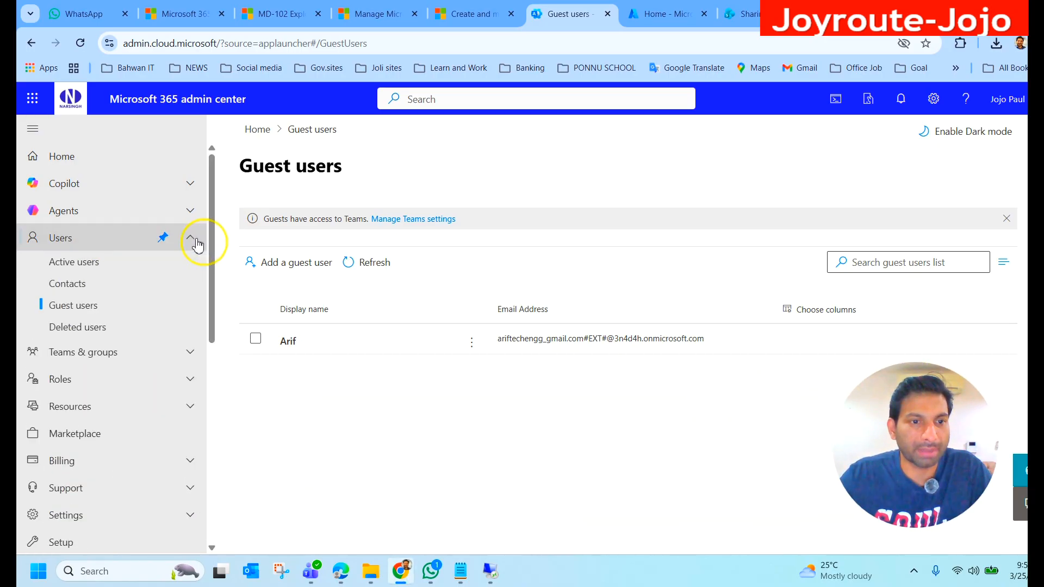
pyautogui.click(90, 308)
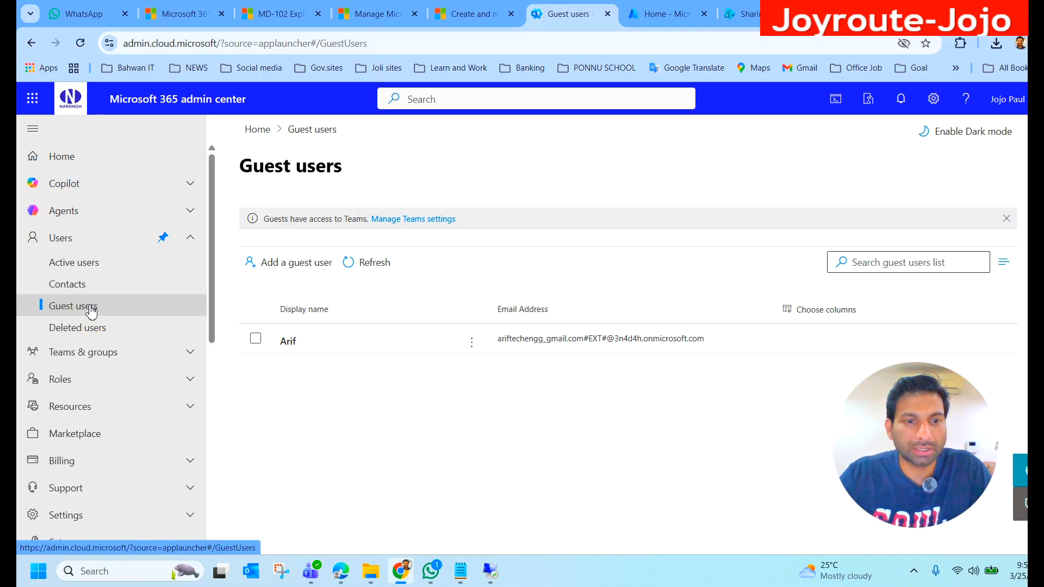
pyautogui.click(91, 307)
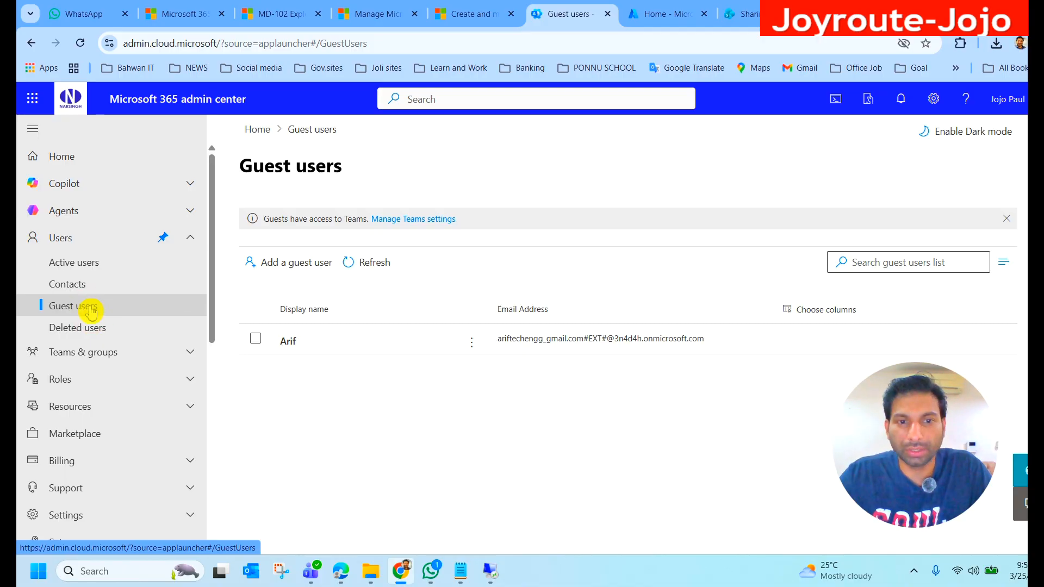
# Step: Start adding a guest user and choose the Invite user template in the Azure portal
pyautogui.click(290, 269)
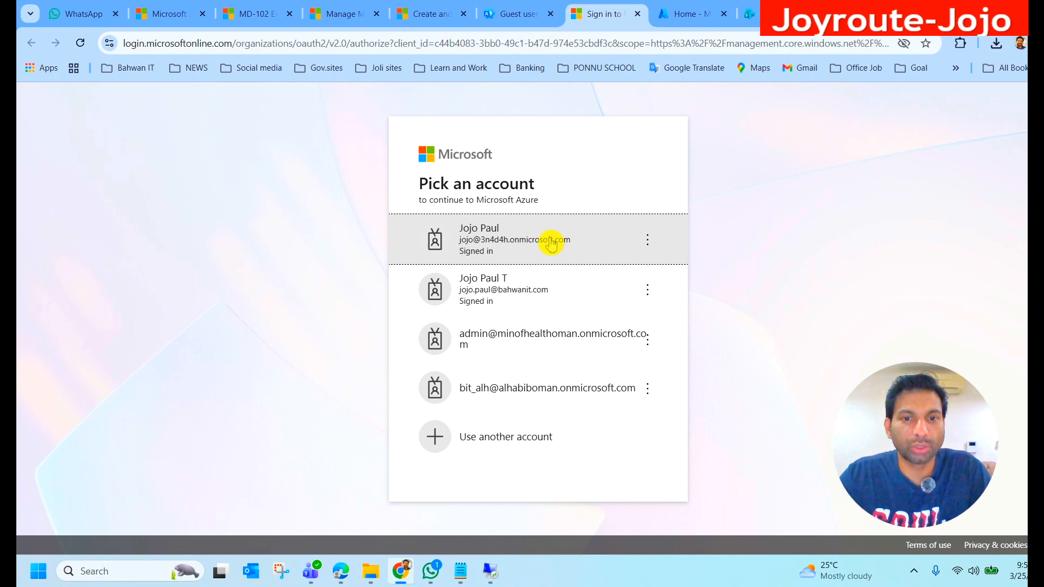
pyautogui.click(511, 249)
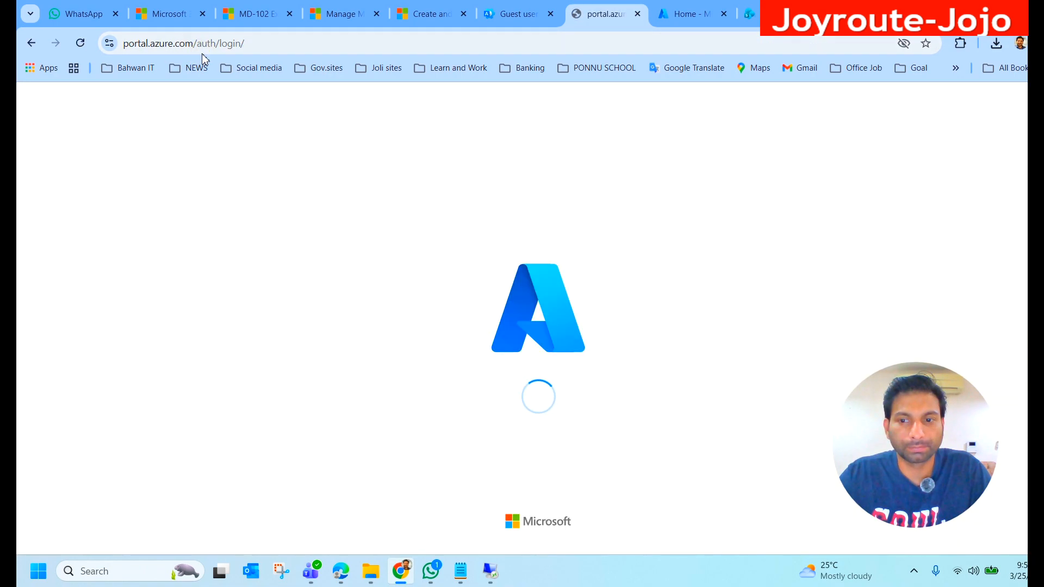
pyautogui.click(247, 316)
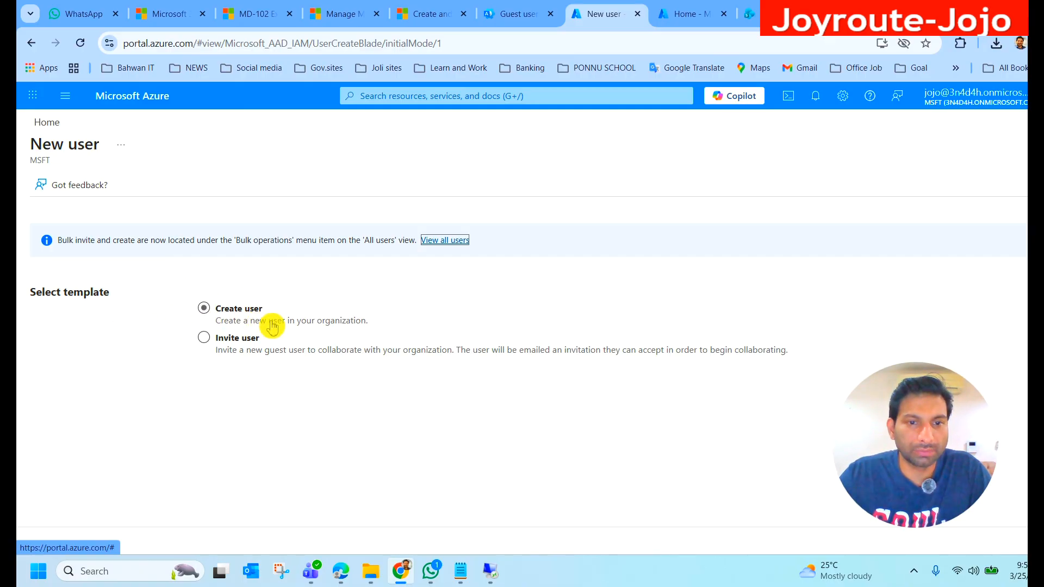
pyautogui.click(234, 339)
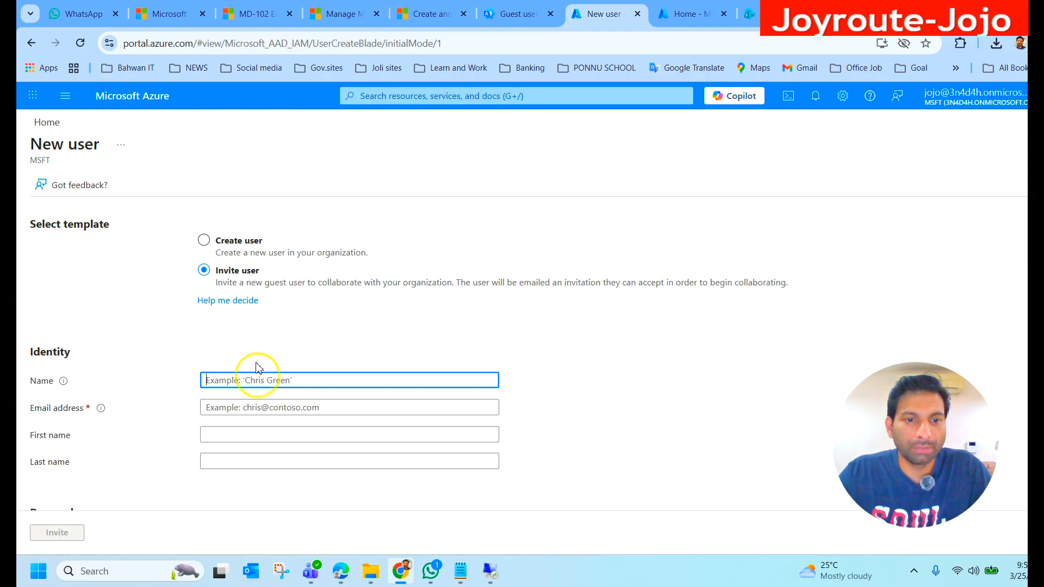
# Step: Enter the guest's display name and e-mail address in the Identity section
pyautogui.write('jojo')
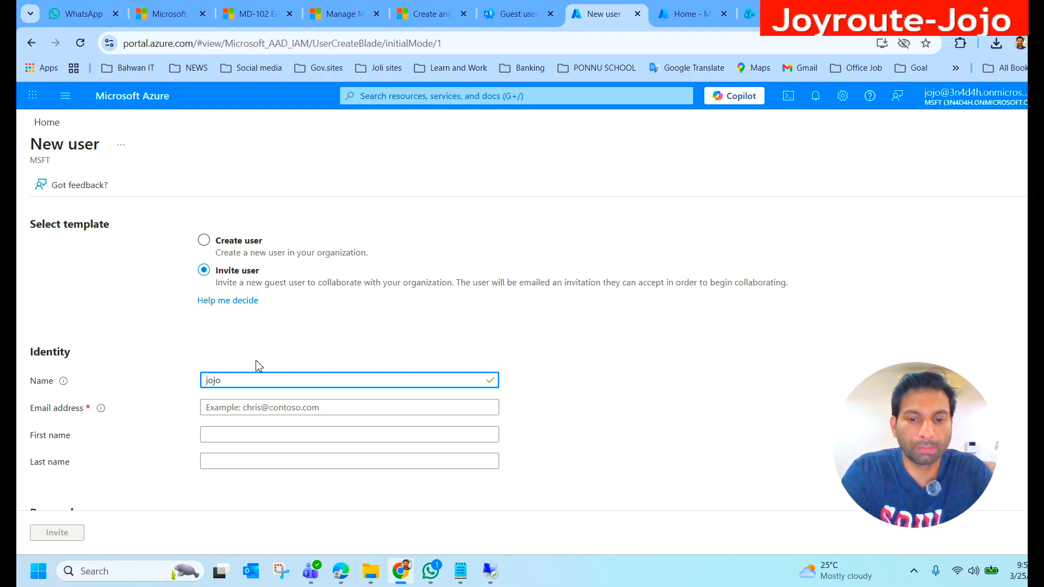
pyautogui.press('Tab')
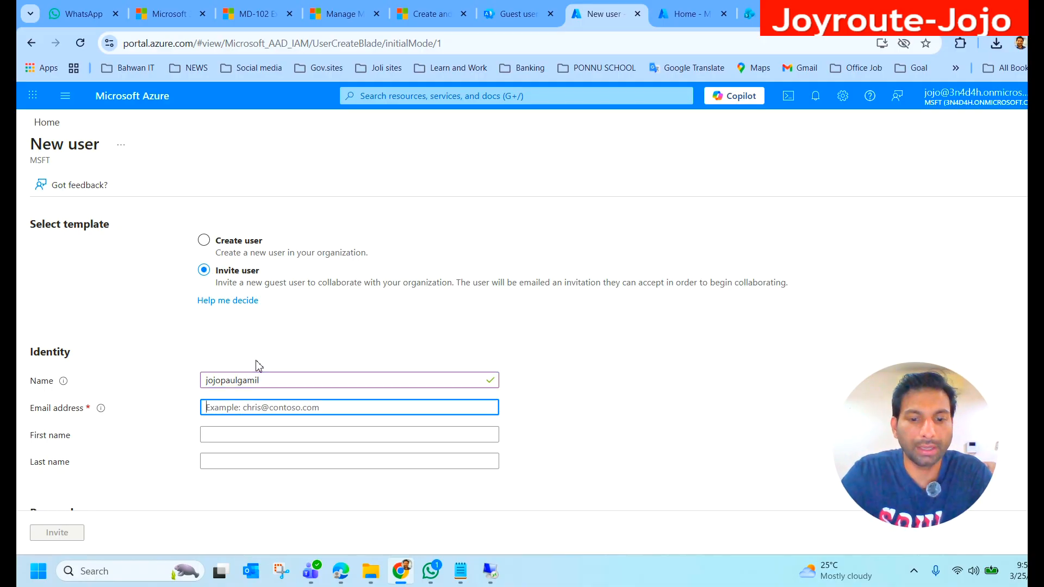
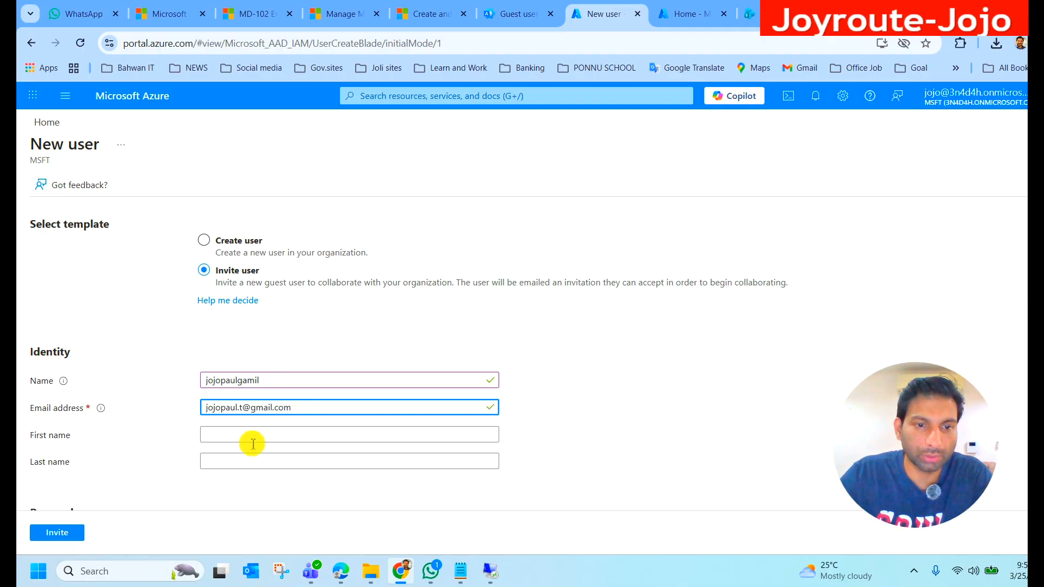
# Step: Write the personal message "Please Accpet my request to join as guest in my tenant." for the invitation
pyautogui.click(250, 434)
pyautogui.scroll(-3, 239, 424)
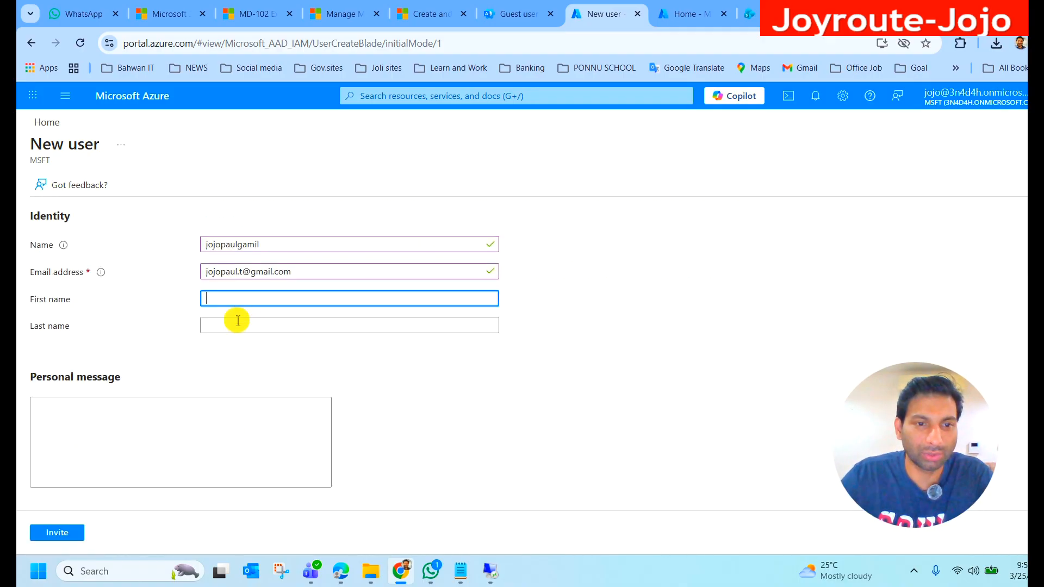
pyautogui.click(107, 414)
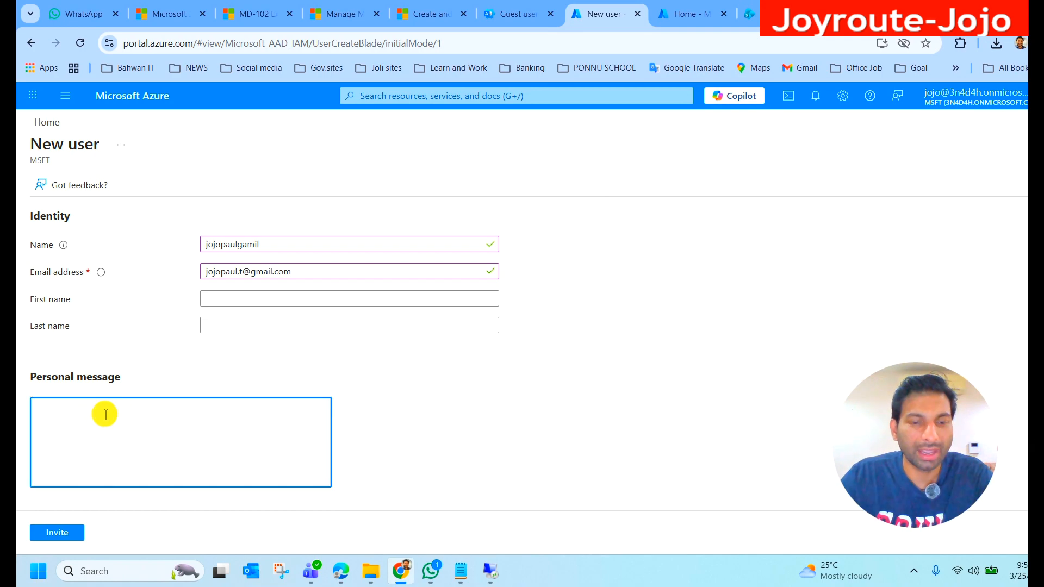
pyautogui.click(106, 415)
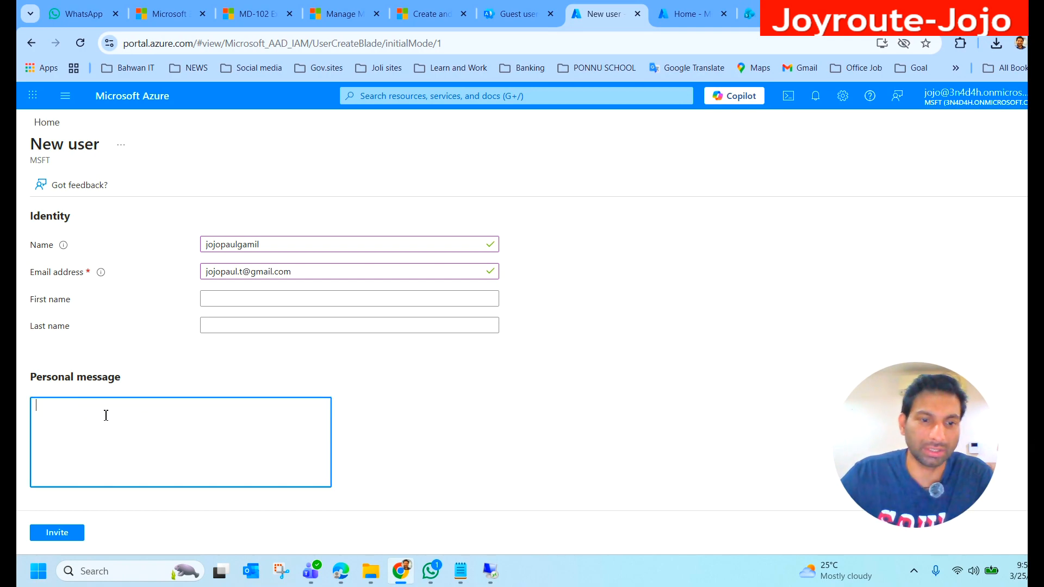
pyautogui.write('Please Acc')
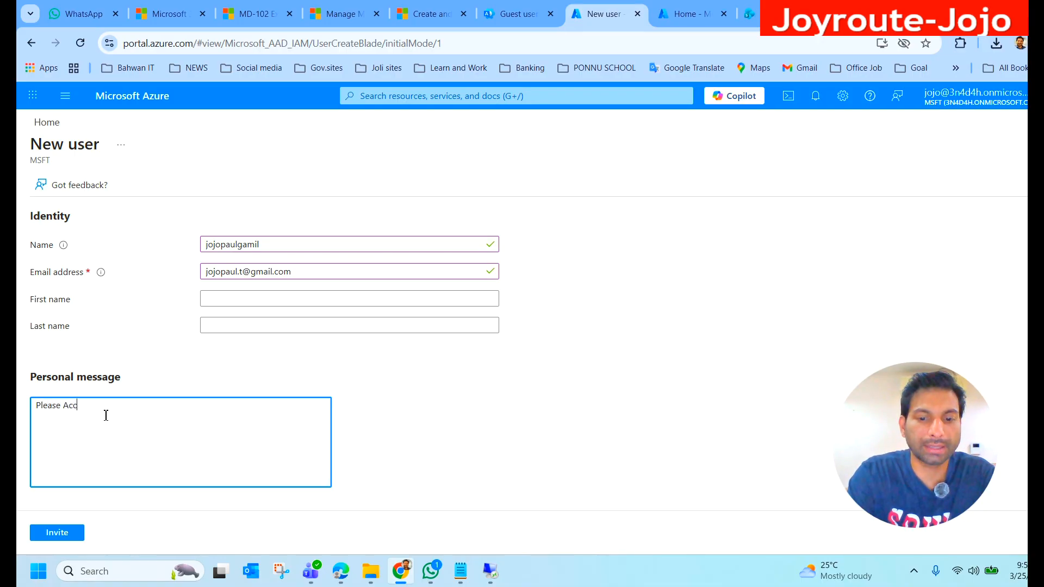
pyautogui.write('pet my ')
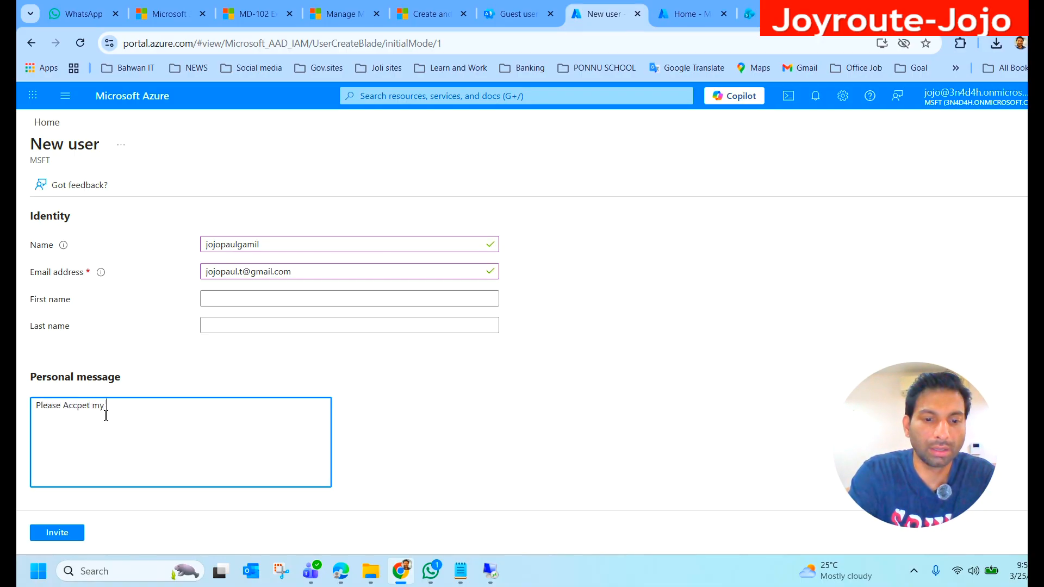
pyautogui.write('request to')
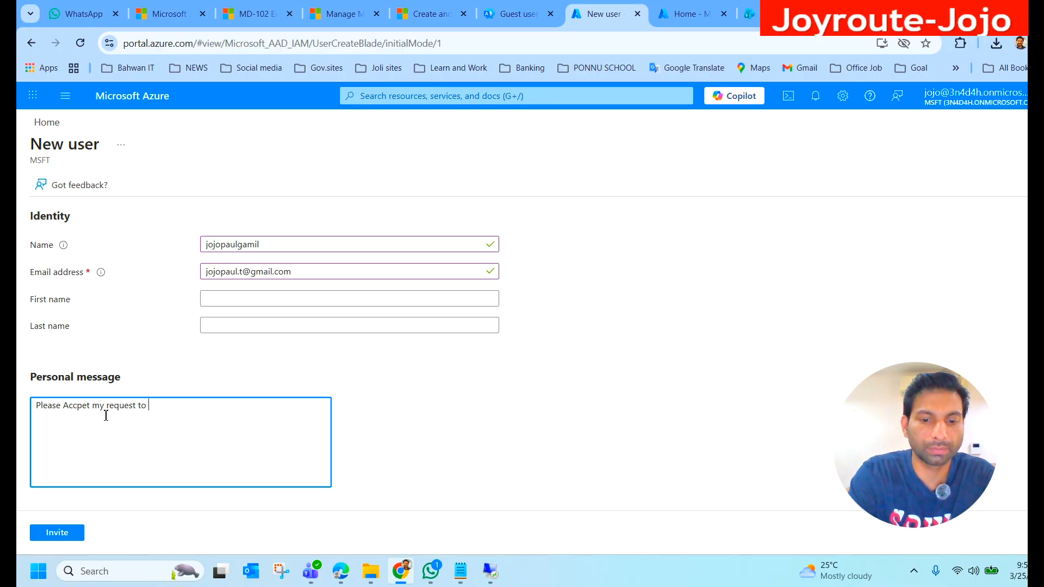
pyautogui.write(' join as h')
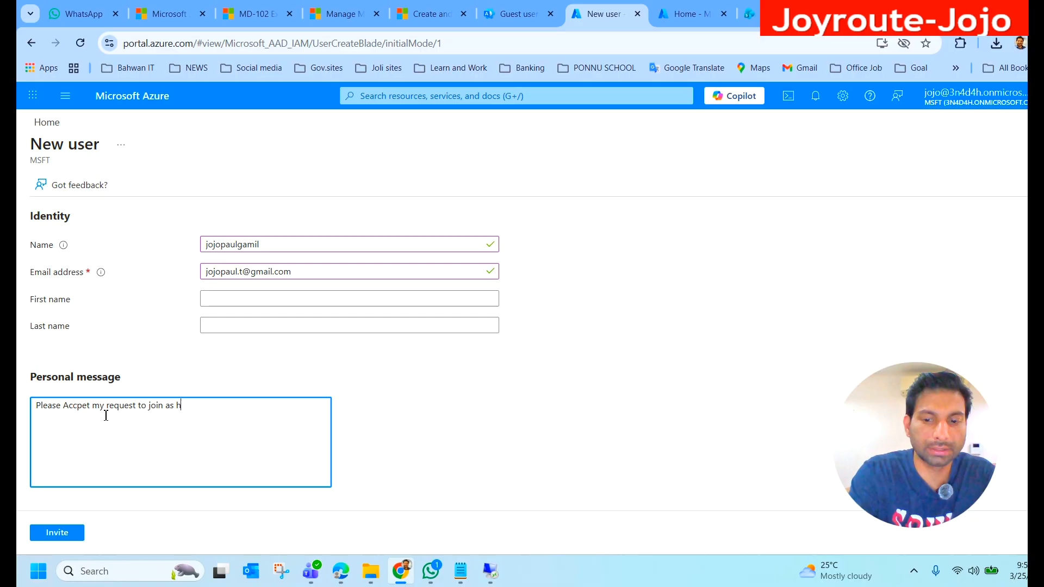
pyautogui.press('BackSpace')
pyautogui.write('g')
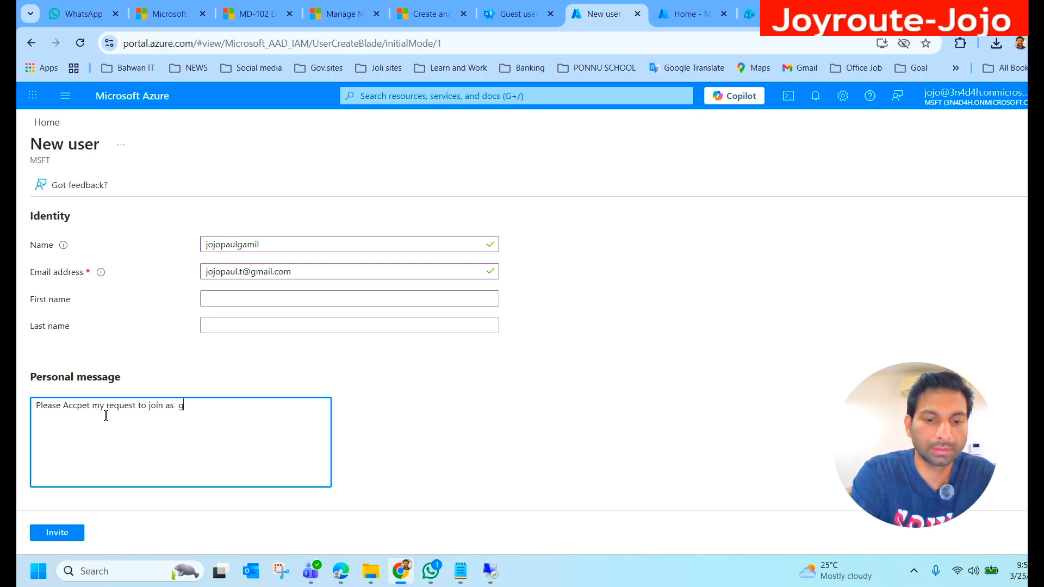
pyautogui.write('uest in my tenant .')
# Step: Check the groups, roles, settings and job info sections, leave them at their defaults, and send the guest invitation
pyautogui.scroll(-4, 163, 414)
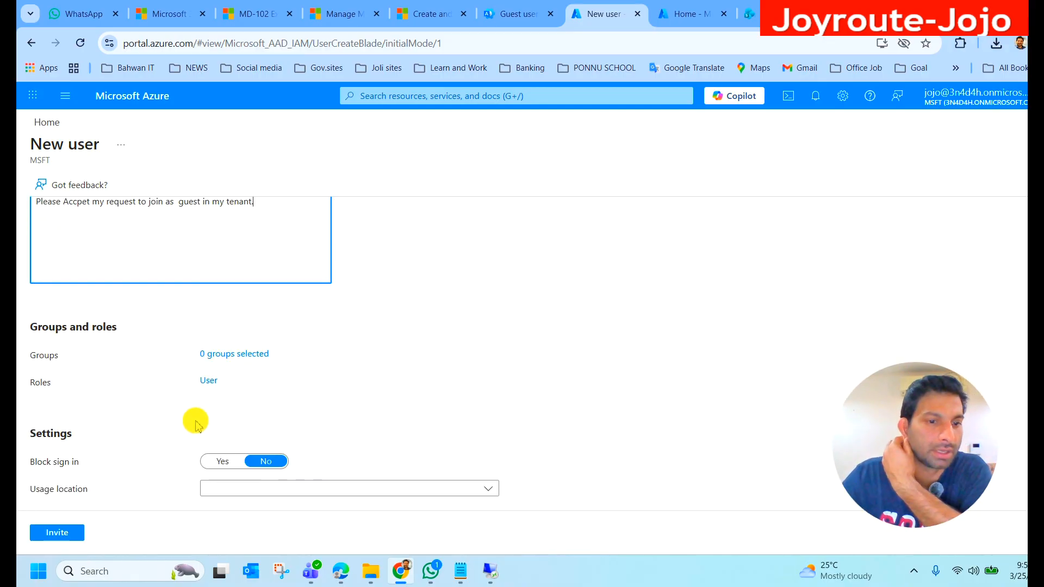
pyautogui.scroll(-3, 199, 379)
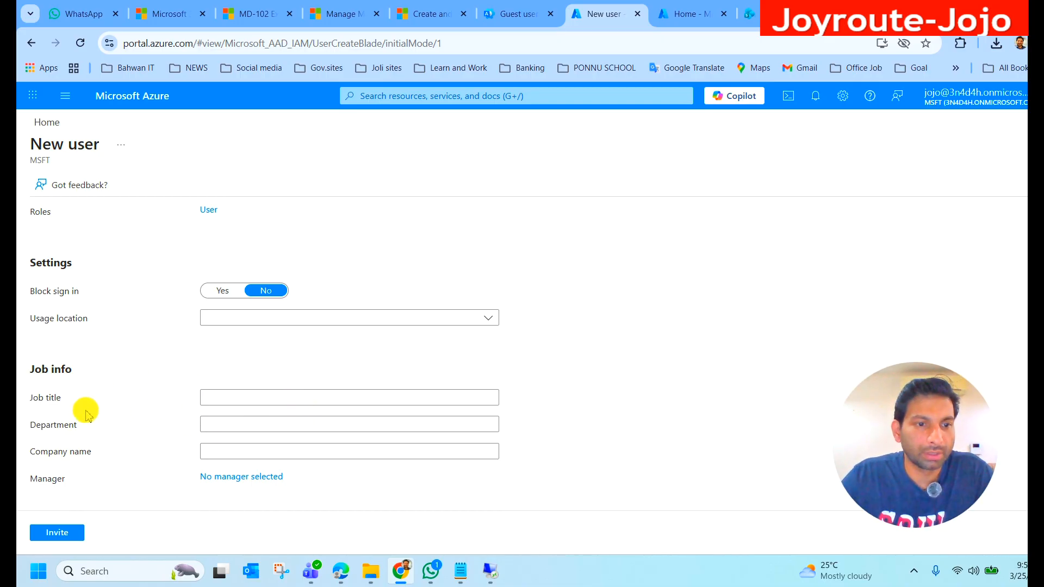
pyautogui.click(235, 405)
pyautogui.click(216, 425)
pyautogui.click(217, 450)
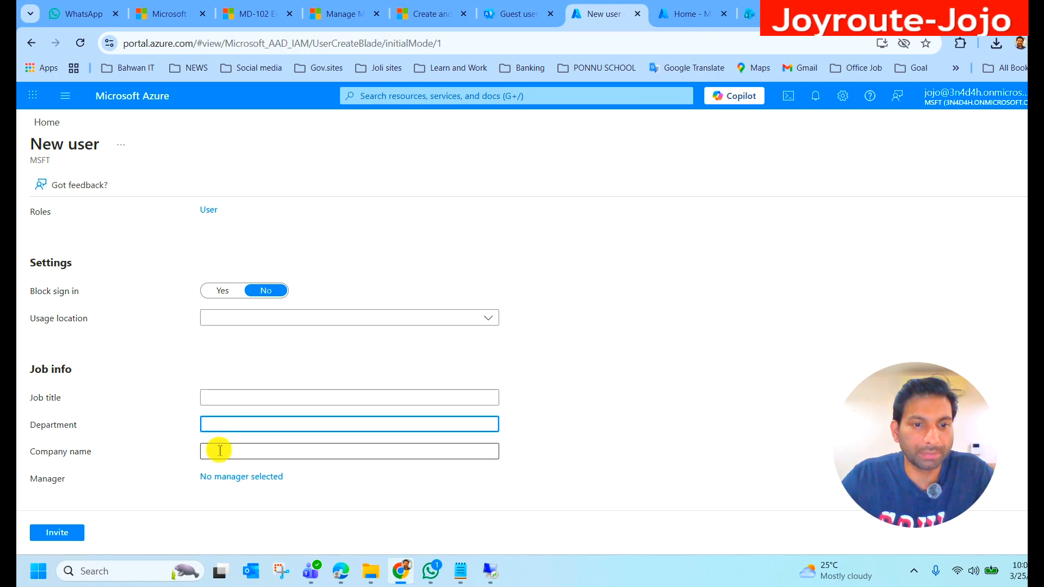
pyautogui.scroll(15, 149, 485)
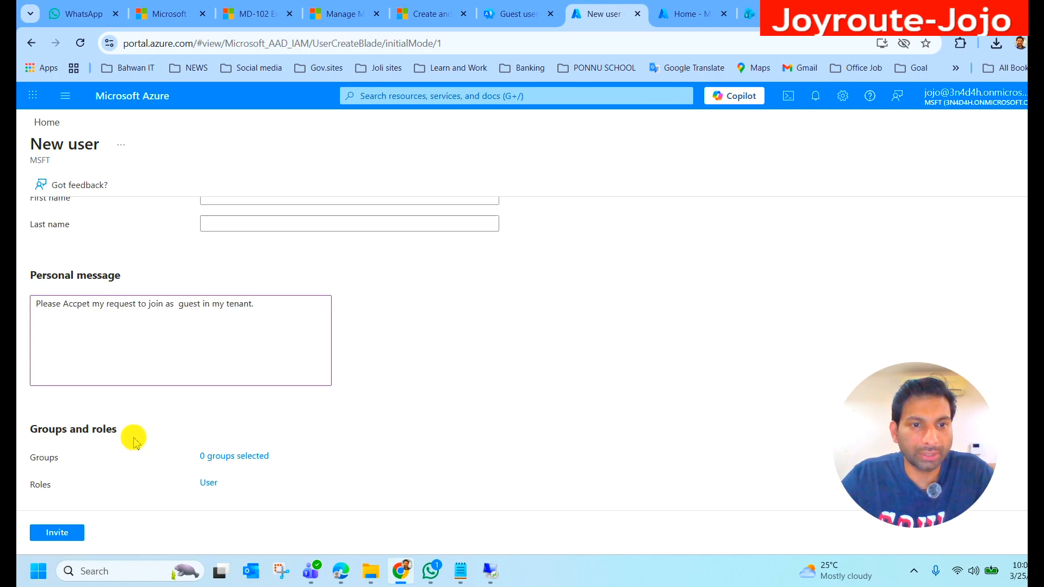
pyautogui.scroll(-15, 129, 416)
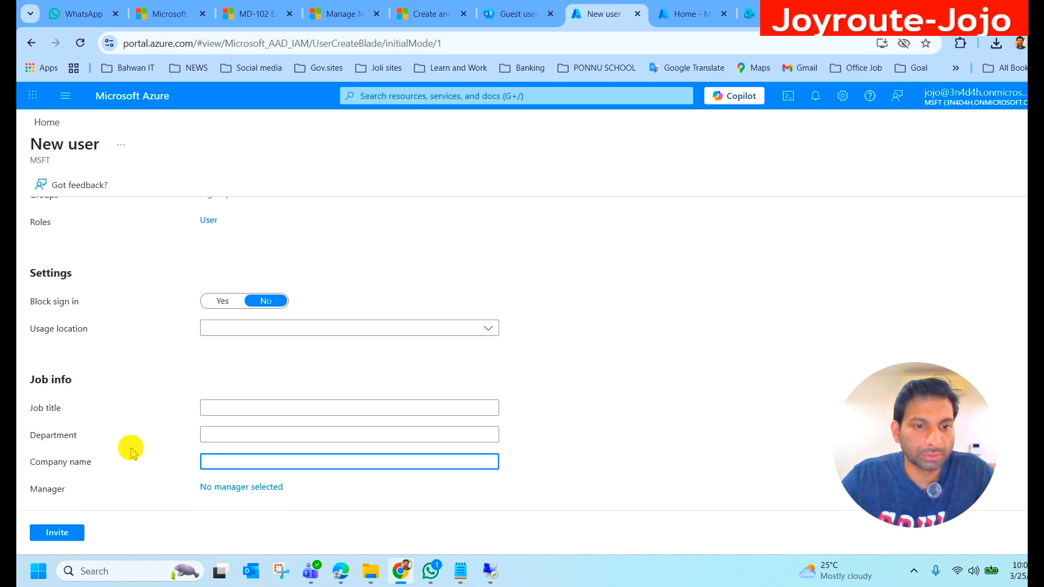
pyautogui.click(59, 535)
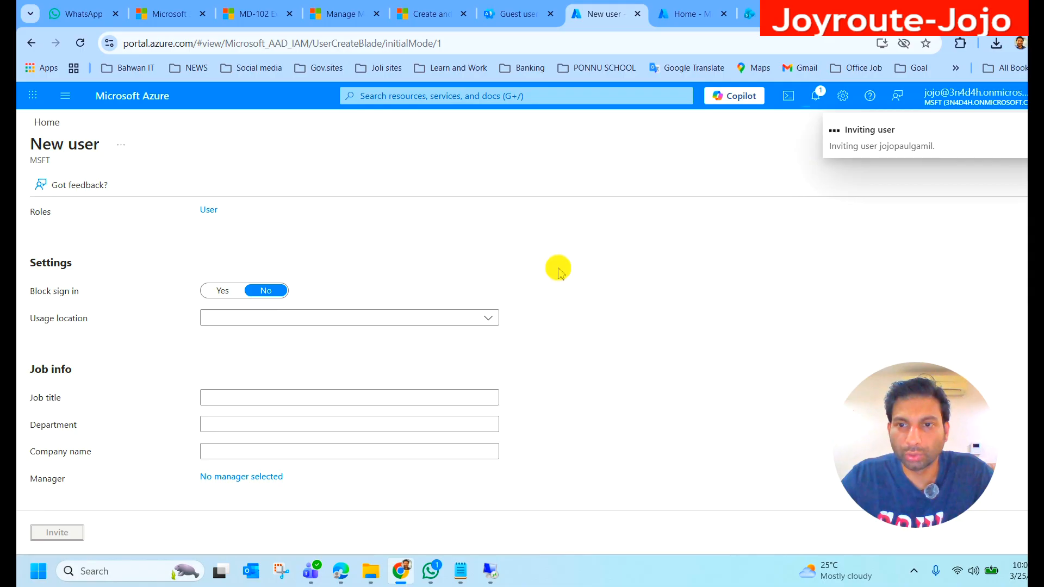
pyautogui.scroll(4, 364, 293)
pyautogui.scroll(4, 337, 296)
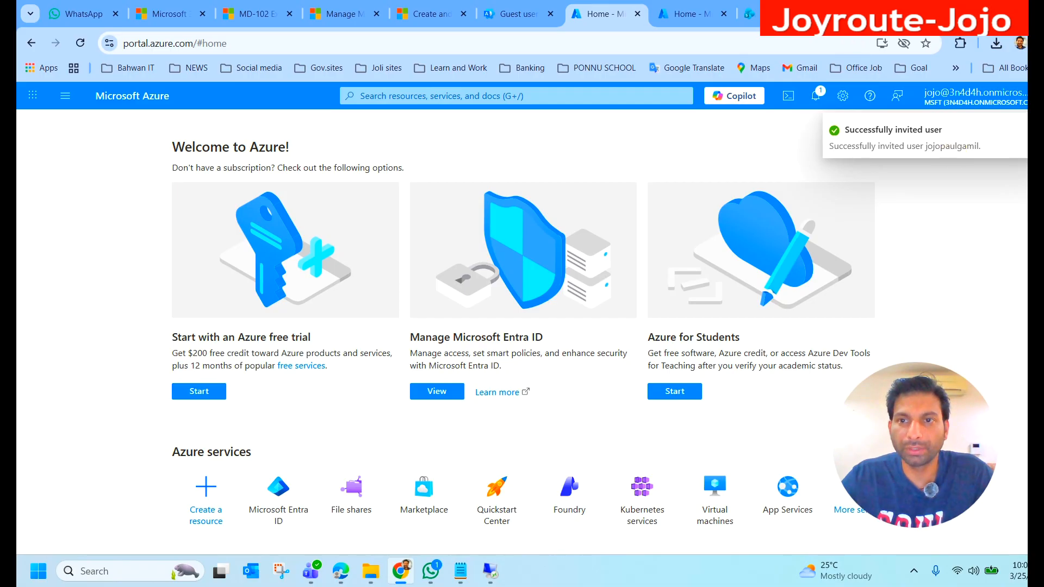
# Step: Switch to Gmail, open the Microsoft invitation message in the Spam folder, and accept the invitation to join MSFT
pyautogui.click(832, 14)
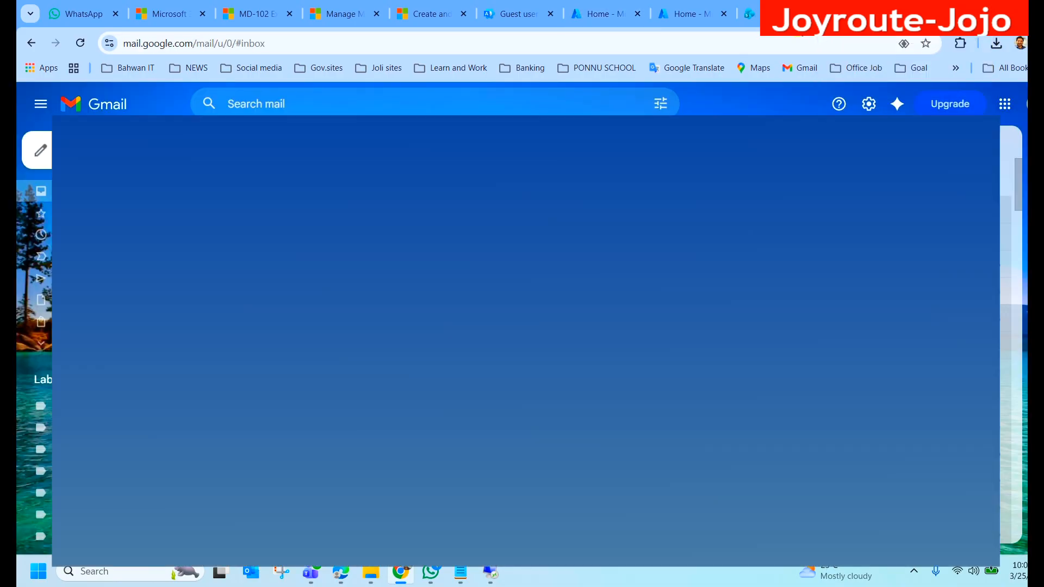
pyautogui.click(41, 343)
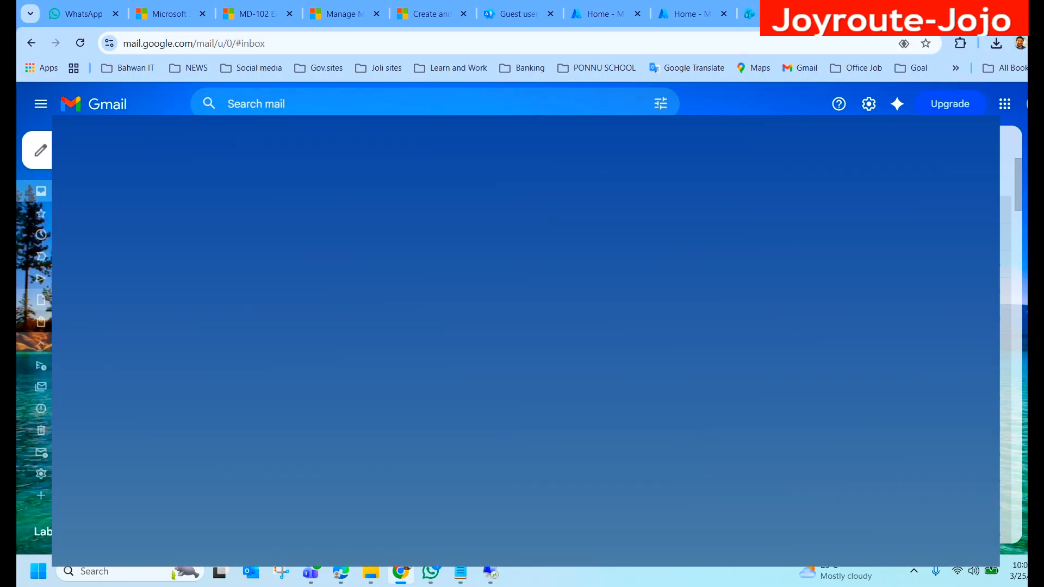
pyautogui.click(41, 408)
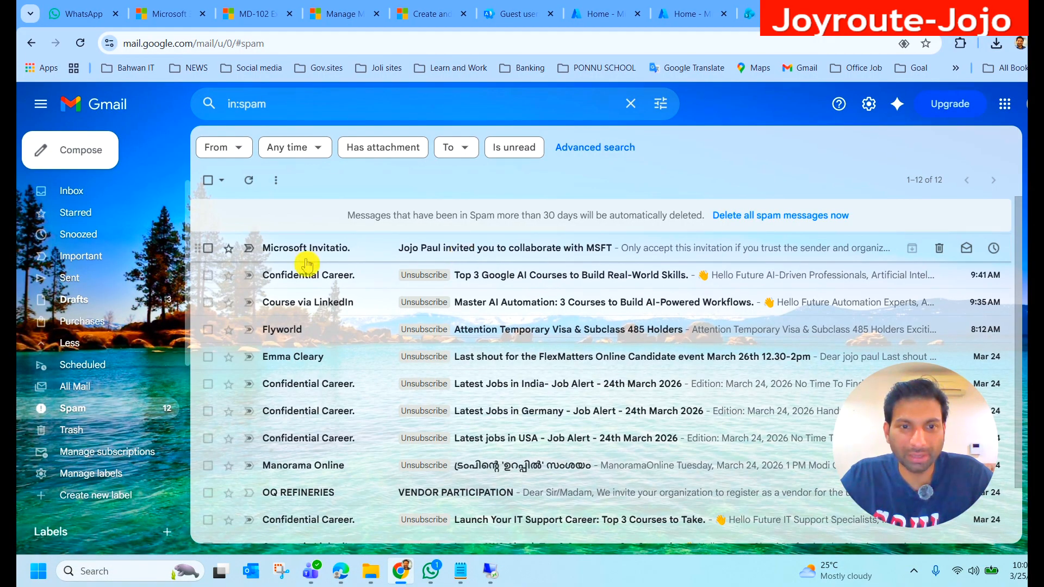
pyautogui.click(397, 250)
pyautogui.scroll(-3, 734, 270)
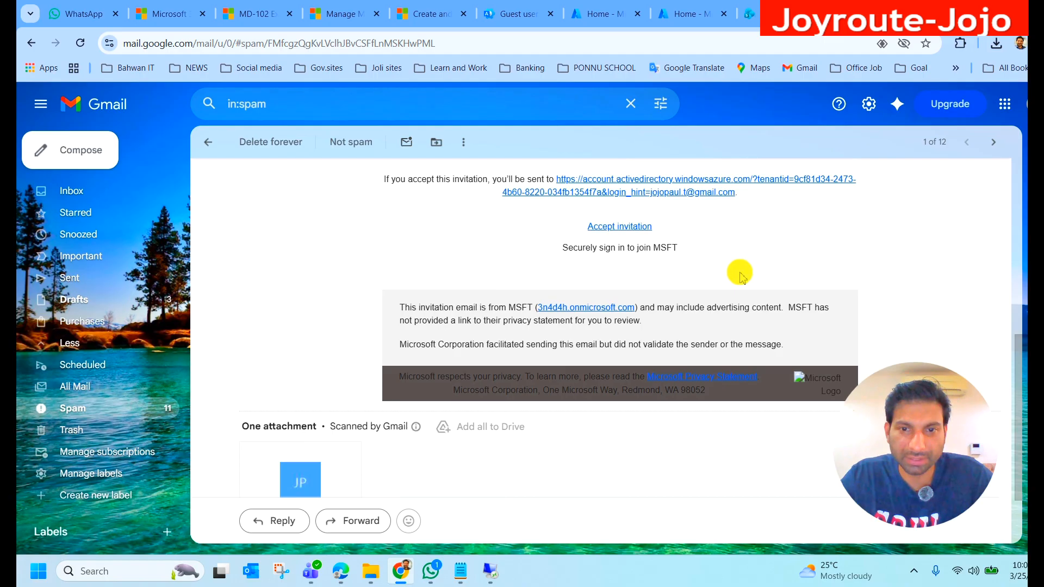
pyautogui.click(614, 229)
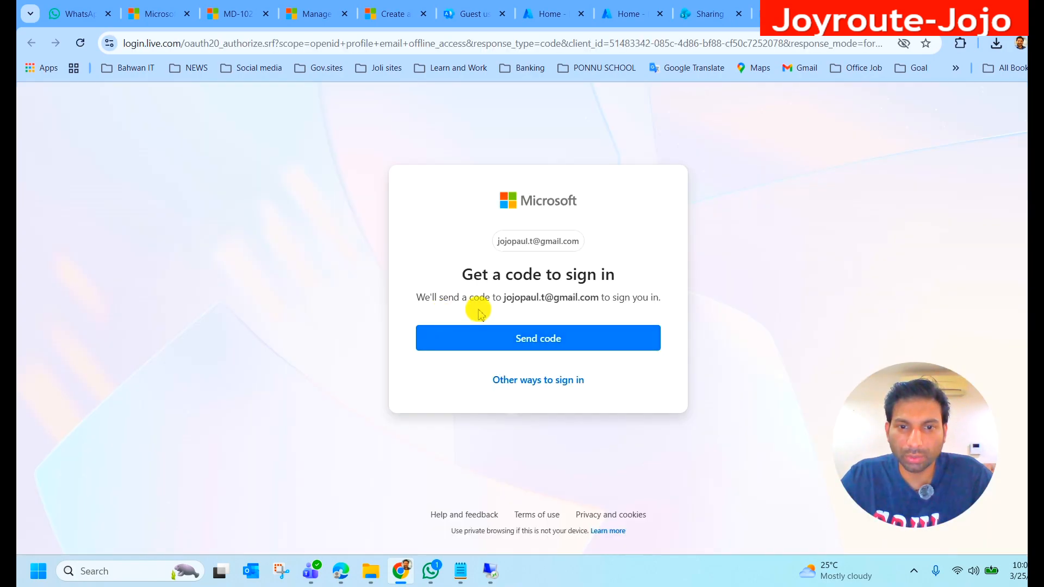
# Step: Request a sign-in code for the guest's Microsoft account, paste the verification code, and choose to stay signed in
pyautogui.click(555, 344)
pyautogui.click(456, 336)
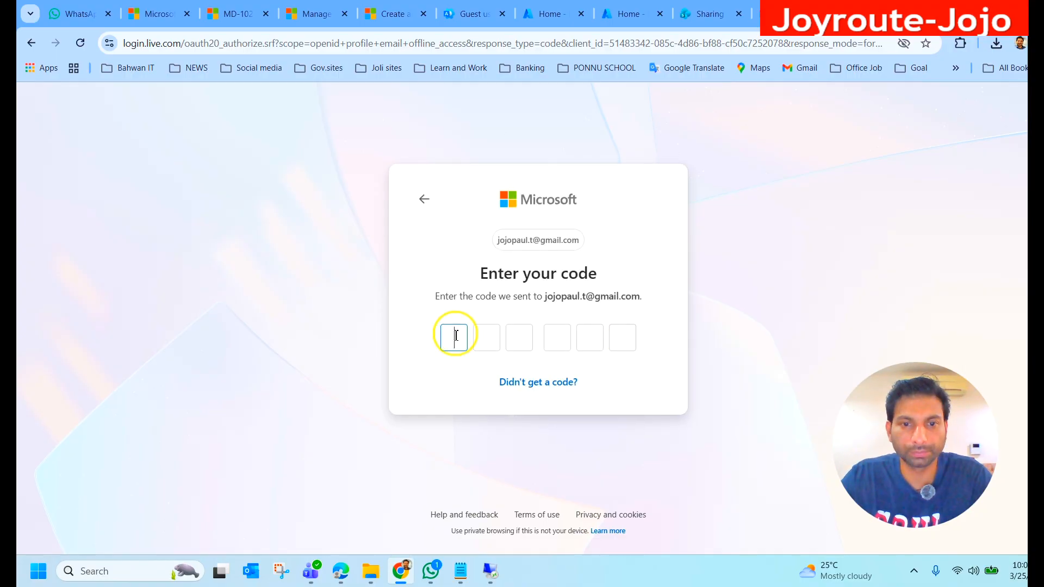
pyautogui.hotkey('ctrl', 'v')
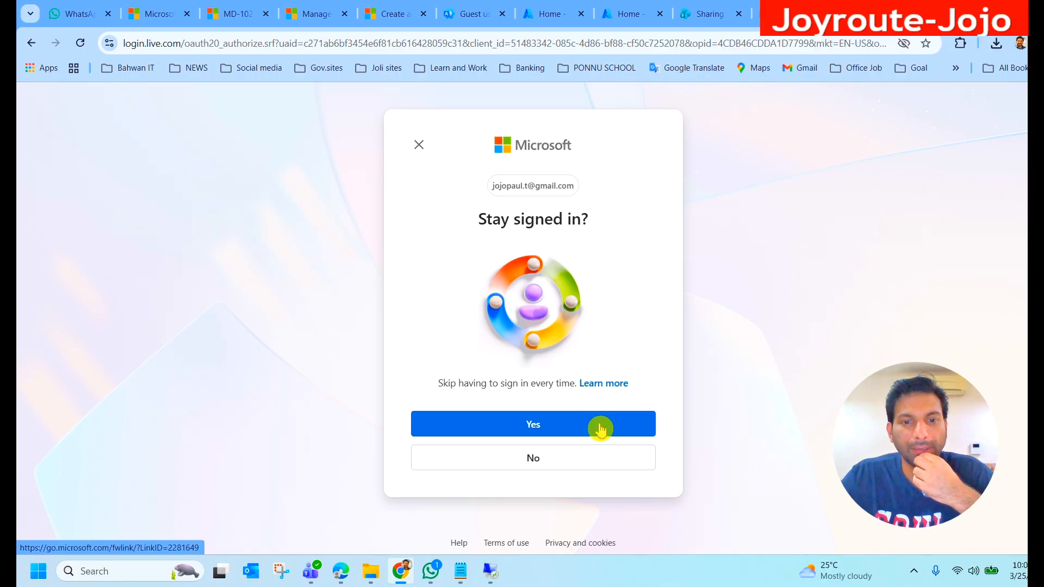
pyautogui.click(600, 428)
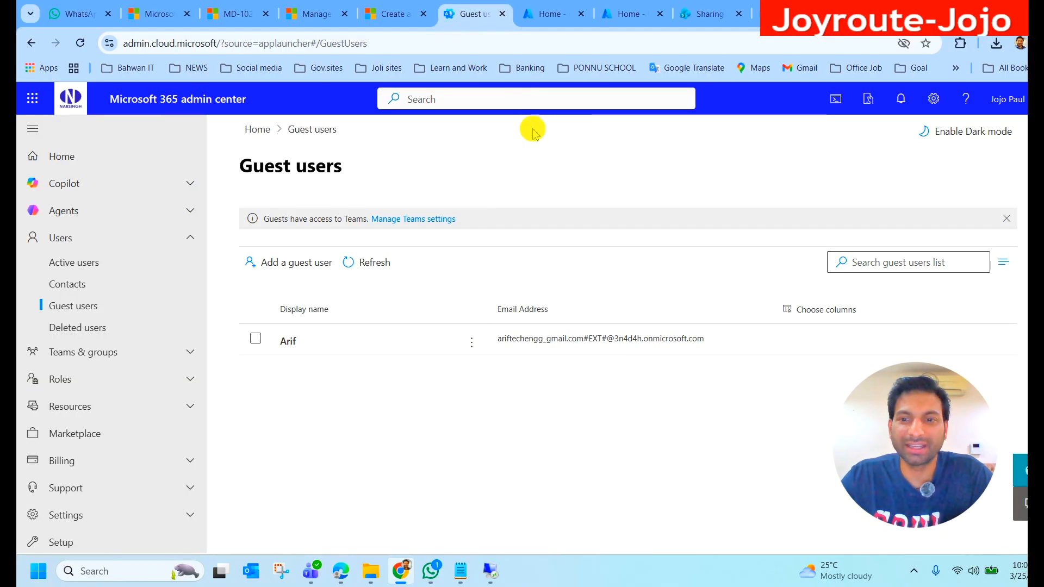
# Step: Refresh the guest users list in the Microsoft 365 admin center and highlight the Microsoft Learn passage on automatically created guest accounts
pyautogui.click(371, 271)
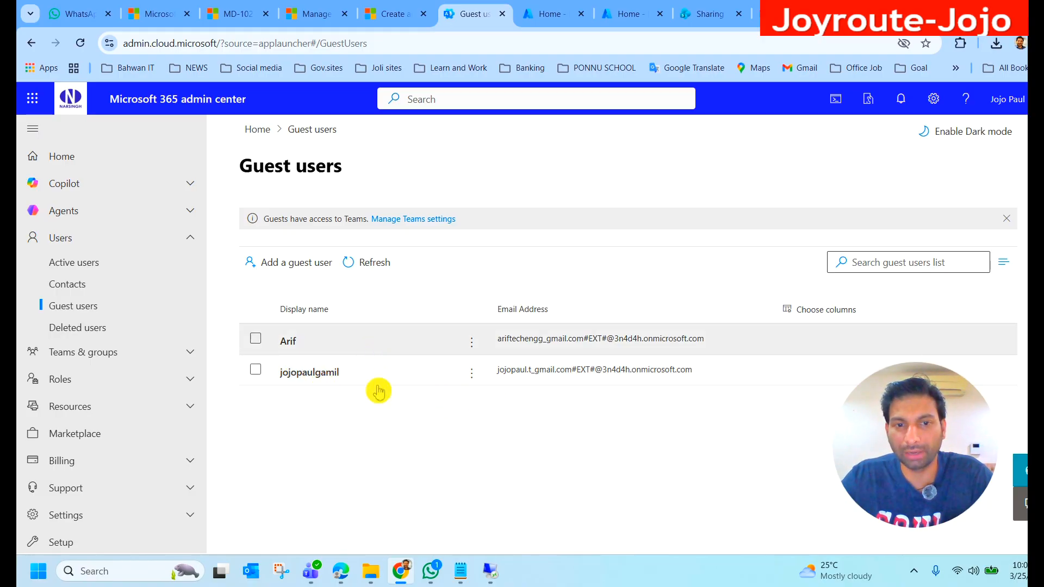
pyautogui.click(309, 403)
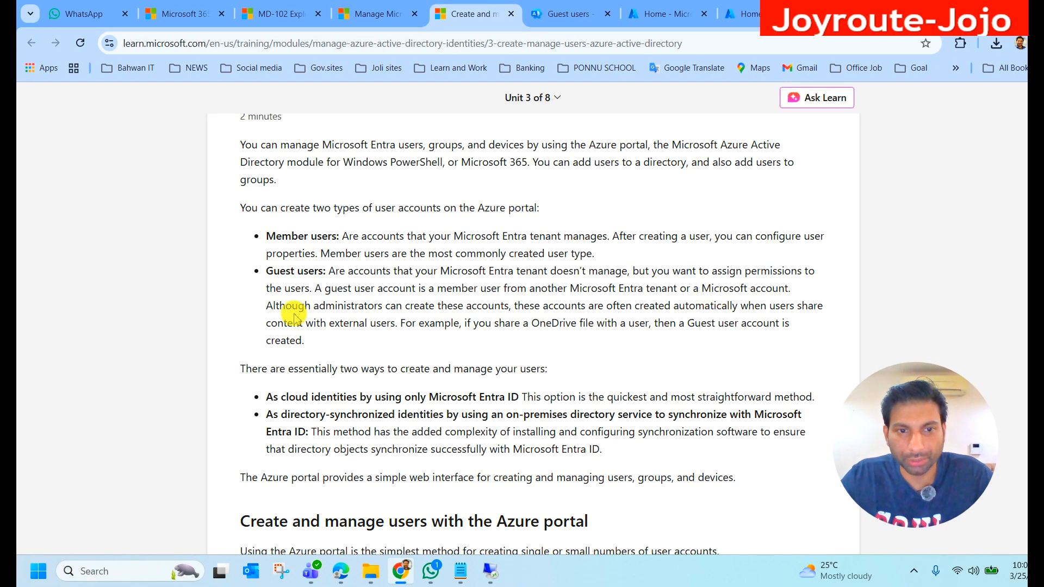
pyautogui.moveTo(517, 306); pyautogui.dragTo(802, 348)
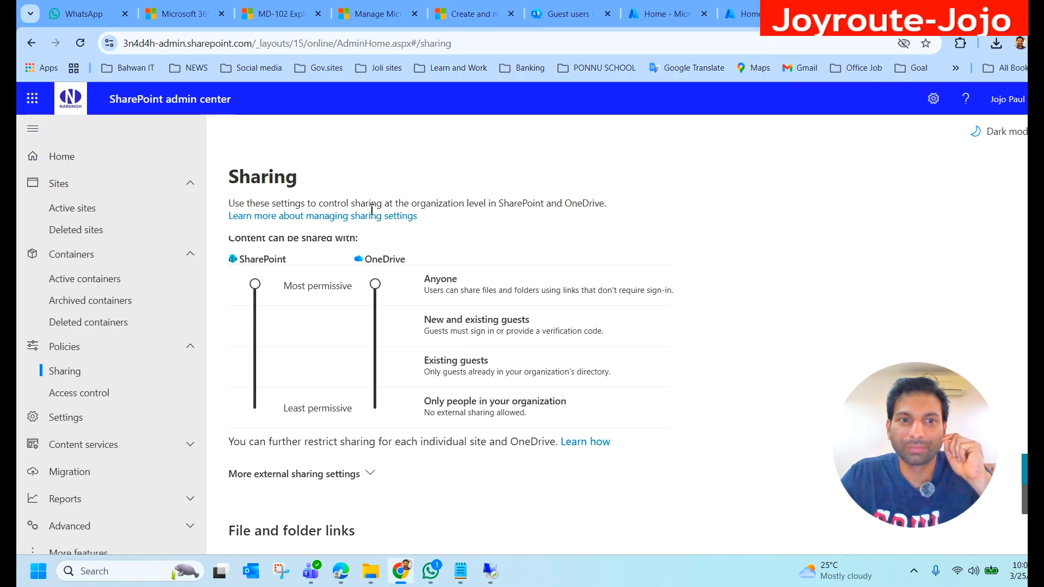
# Step: In the SharePoint admin center's Sharing policy, set OneDrive sharing to Only people in your organization and highlight that option's description
pyautogui.moveTo(379, 295); pyautogui.dragTo(380, 410)
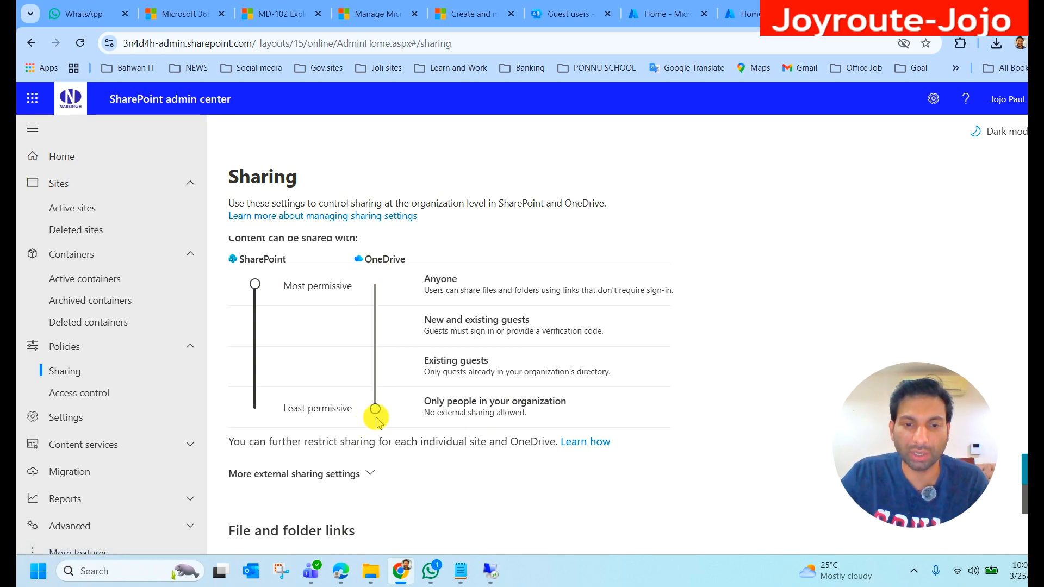
pyautogui.moveTo(416, 401); pyautogui.dragTo(536, 421)
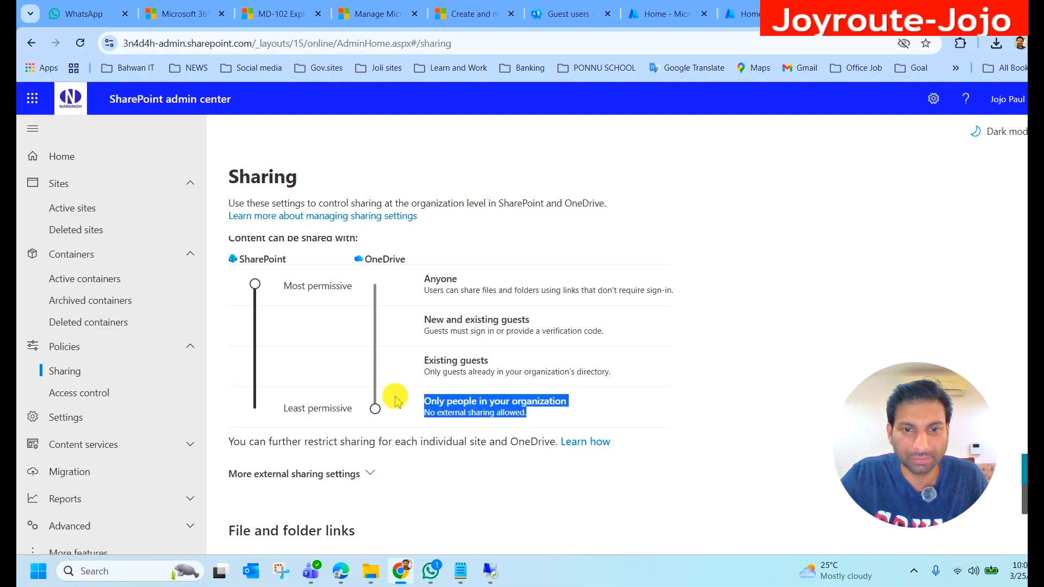
# Step: Set the OneDrive sharing level to Existing guests, highlight its description, and check the guest users list in the Microsoft 365 admin center
pyautogui.moveTo(425, 372); pyautogui.dragTo(611, 373)
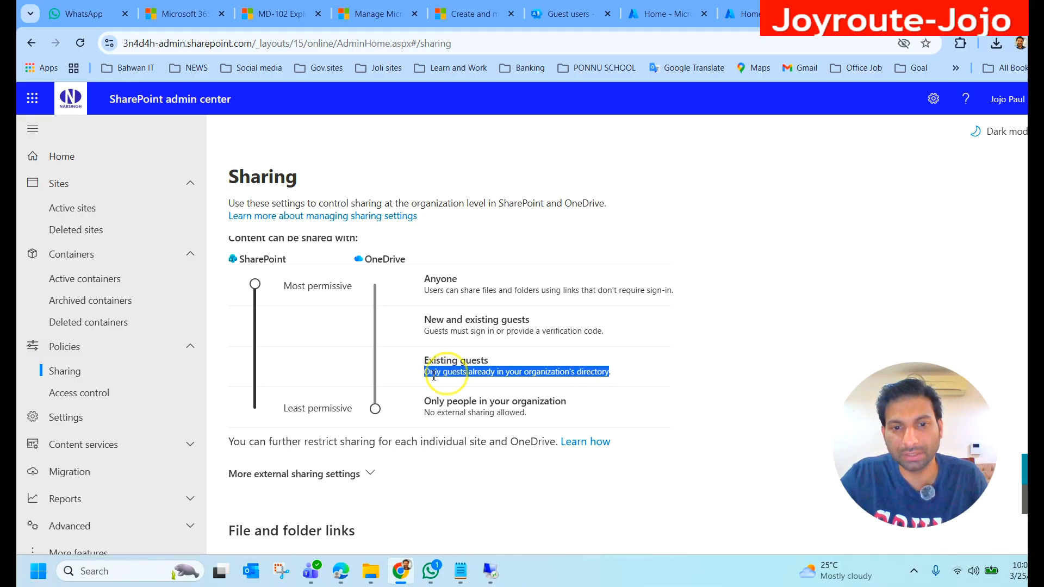
pyautogui.moveTo(375, 409); pyautogui.dragTo(398, 383)
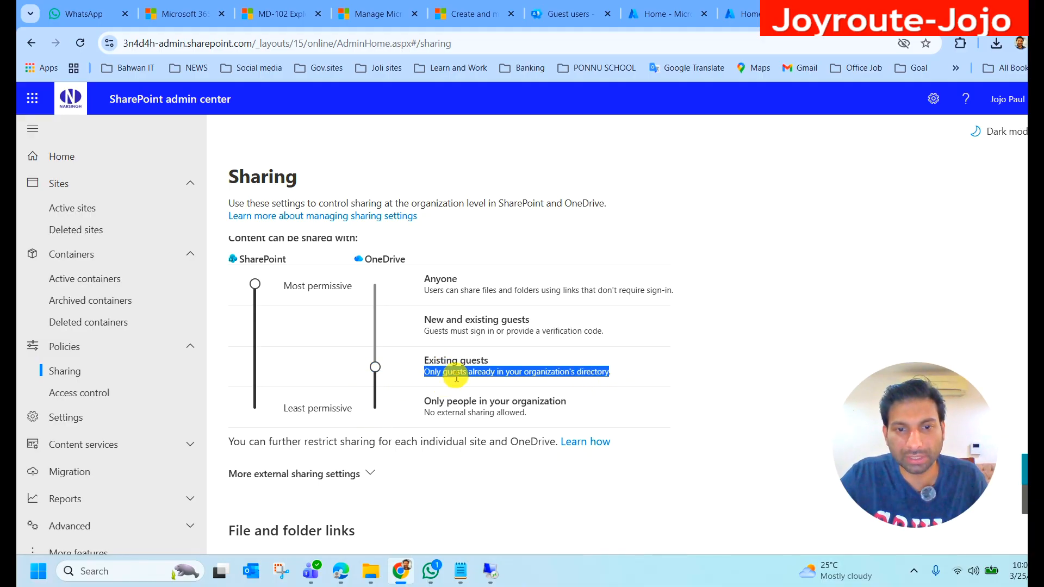
pyautogui.click(661, 372)
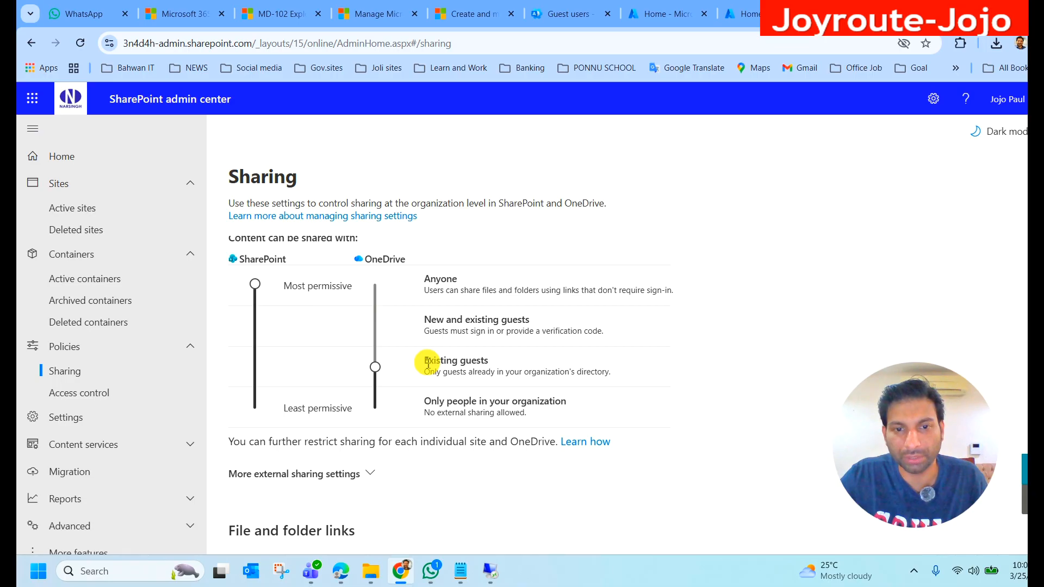
pyautogui.moveTo(431, 363); pyautogui.dragTo(610, 377)
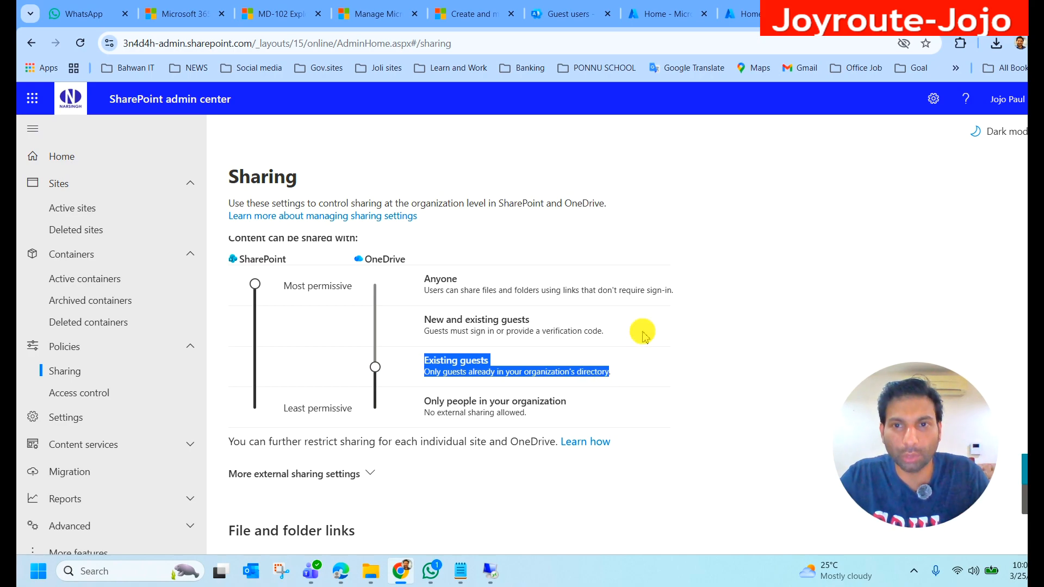
pyautogui.click(565, 13)
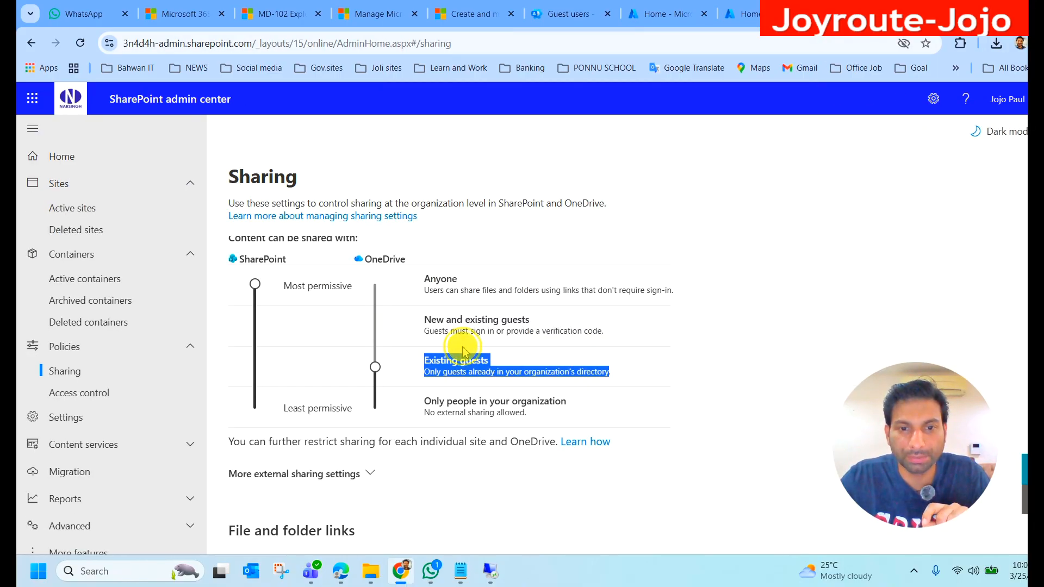
# Step: Raise the OneDrive sharing level to New and existing guests, and further to Anyone, highlighting the Anyone description
pyautogui.moveTo(424, 360); pyautogui.dragTo(375, 326)
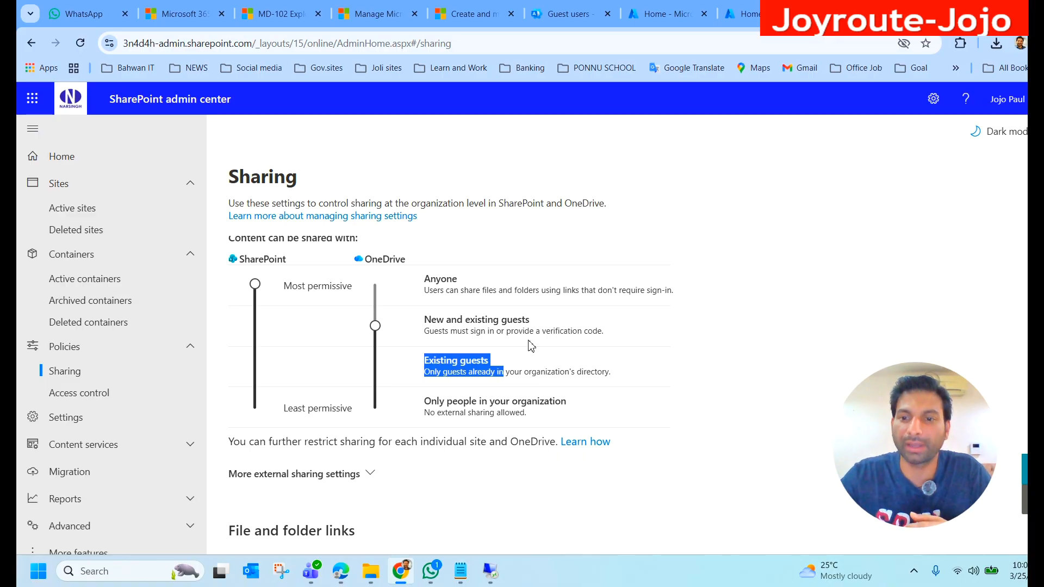
pyautogui.click(571, 13)
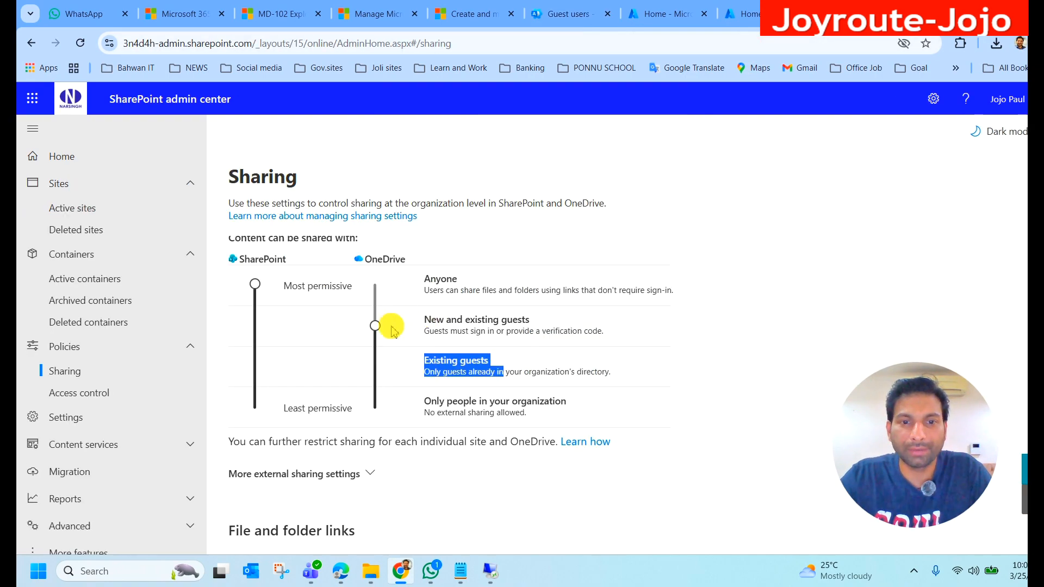
pyautogui.moveTo(376, 323); pyautogui.dragTo(379, 298)
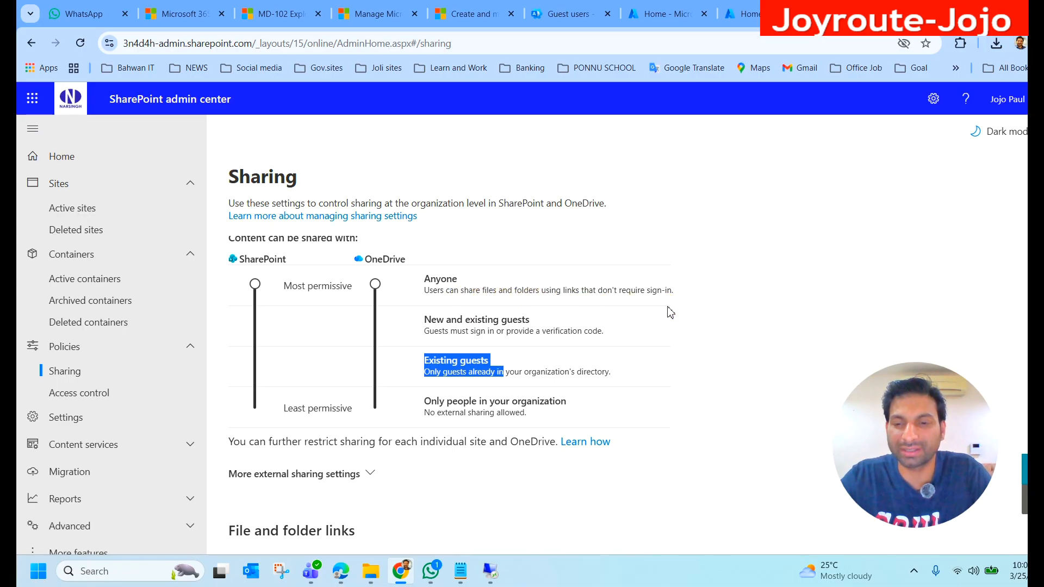
pyautogui.moveTo(428, 280); pyautogui.dragTo(676, 289)
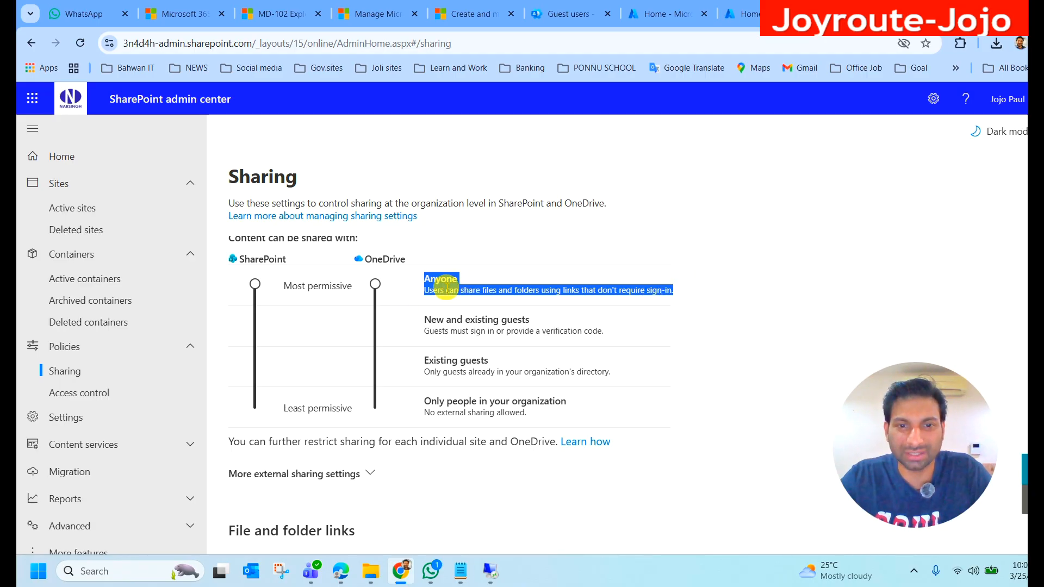
# Step: Set the OneDrive sharing level back to Existing guests in the SharePoint admin center
pyautogui.moveTo(375, 289); pyautogui.dragTo(381, 361)
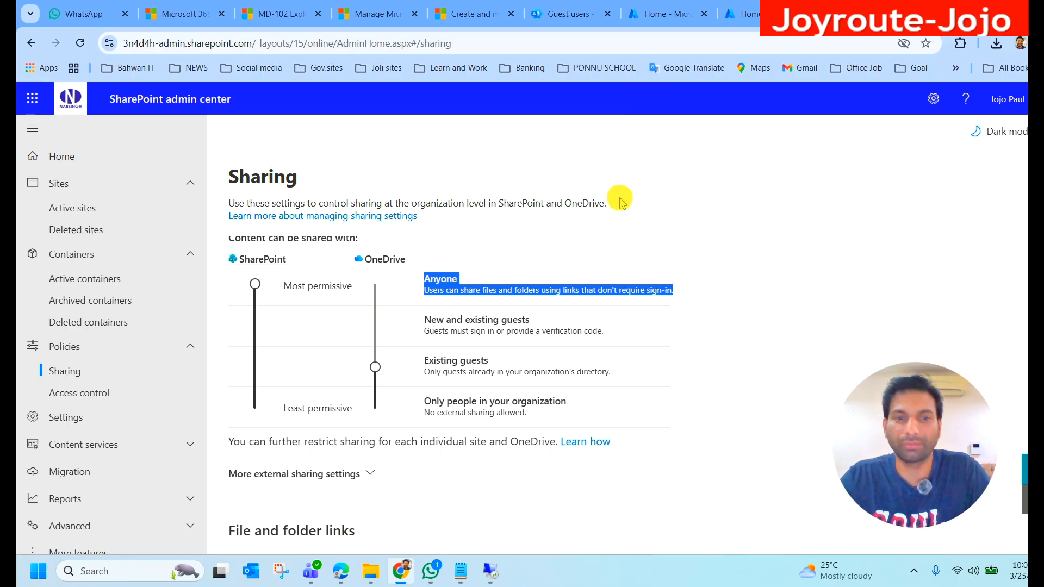
# Step: Return to the Microsoft Learn unit and highlight the Guest users definition for review
pyautogui.click(463, 14)
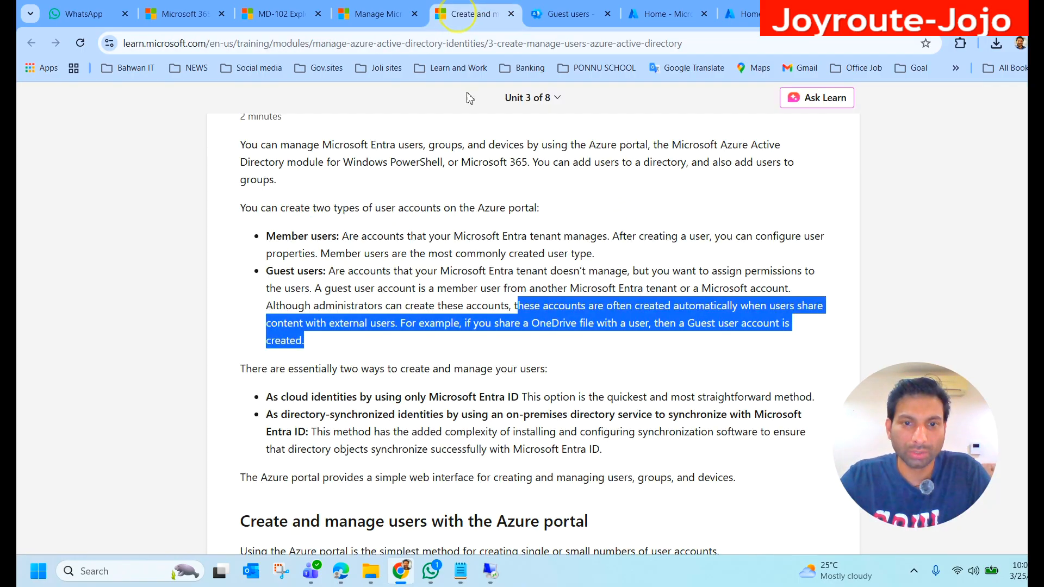
pyautogui.click(298, 351)
pyautogui.moveTo(266, 271); pyautogui.dragTo(349, 331)
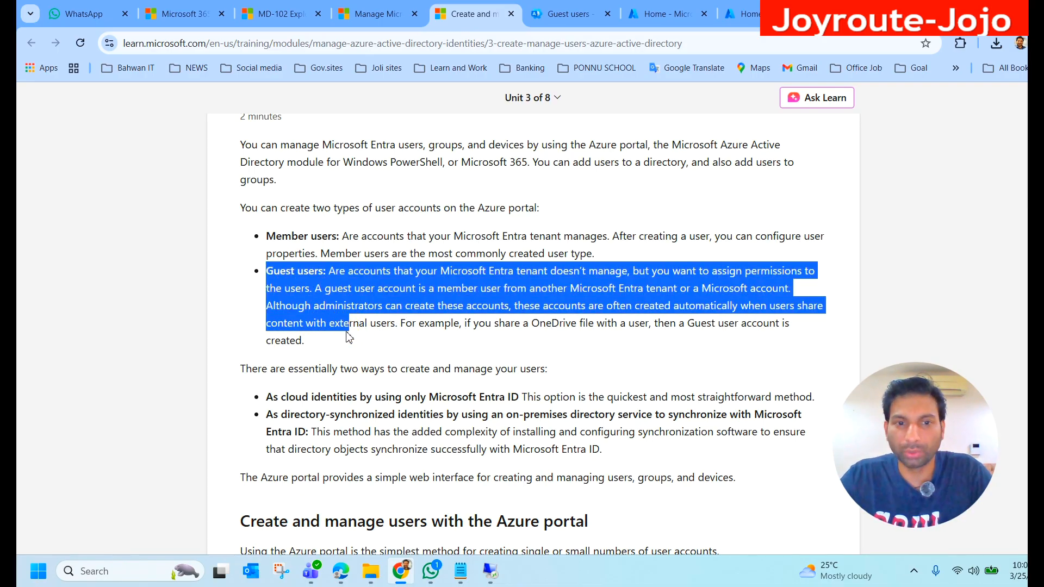
pyautogui.moveTo(349, 337); pyautogui.dragTo(342, 333)
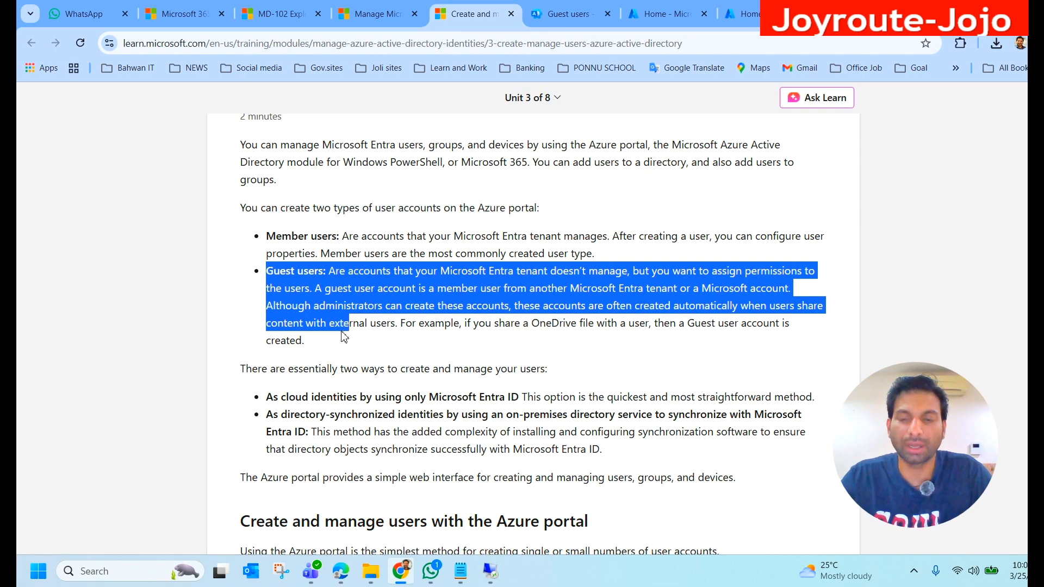
pyautogui.click(370, 331)
# Step: Review the two ways to create users, highlight the cloud identities method, and revisit the guest users list in the Microsoft 365 admin center
pyautogui.click(241, 368)
pyautogui.moveTo(242, 367); pyautogui.dragTo(273, 372)
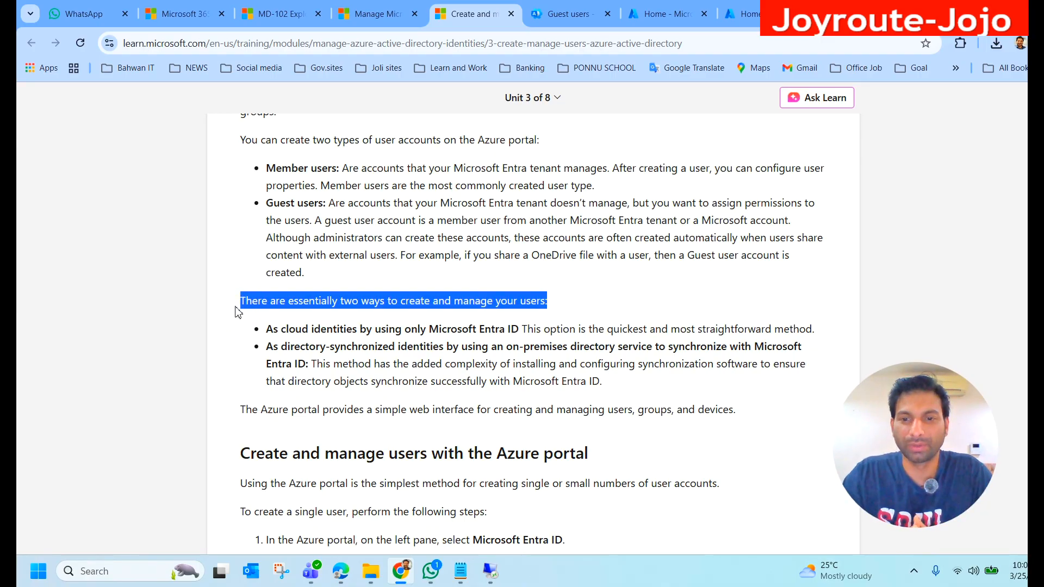
pyautogui.moveTo(266, 329); pyautogui.dragTo(521, 330)
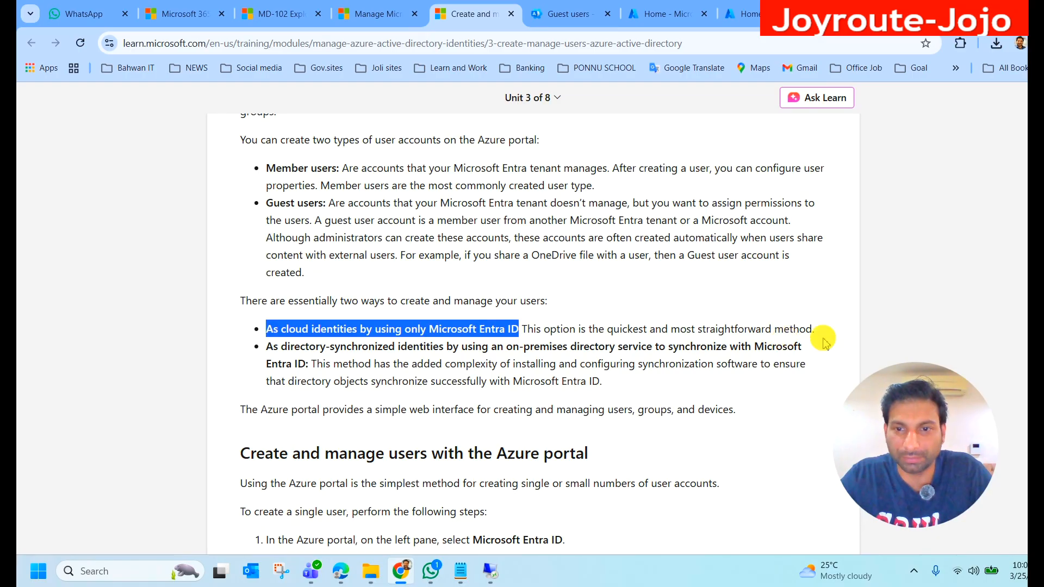
pyautogui.click(569, 13)
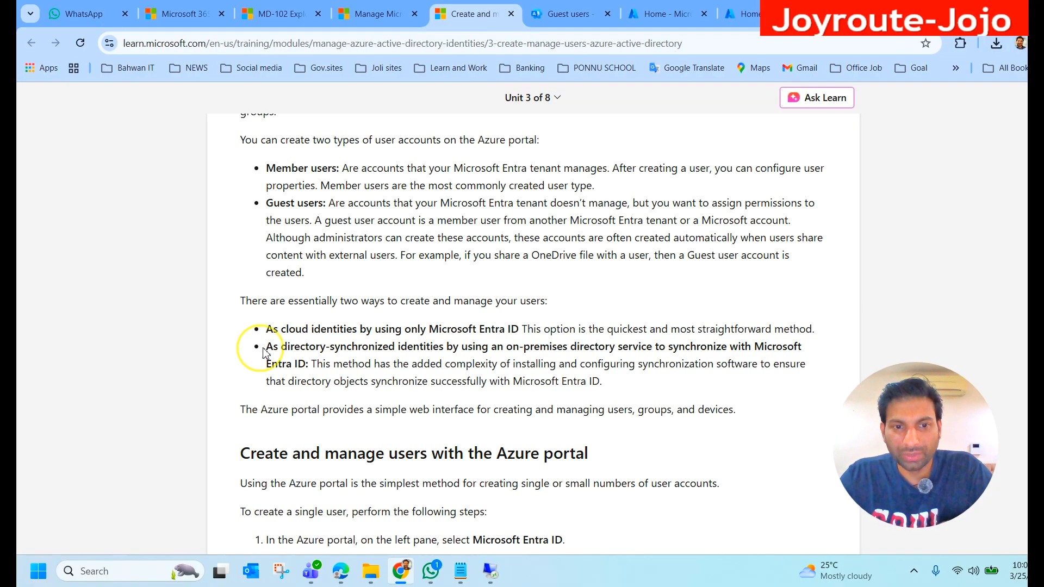
# Step: Highlight and review the Microsoft Learn paragraph on directory-synchronized identities using an on-premises directory service
pyautogui.moveTo(261, 348); pyautogui.dragTo(319, 350)
pyautogui.moveTo(342, 351); pyautogui.dragTo(299, 368)
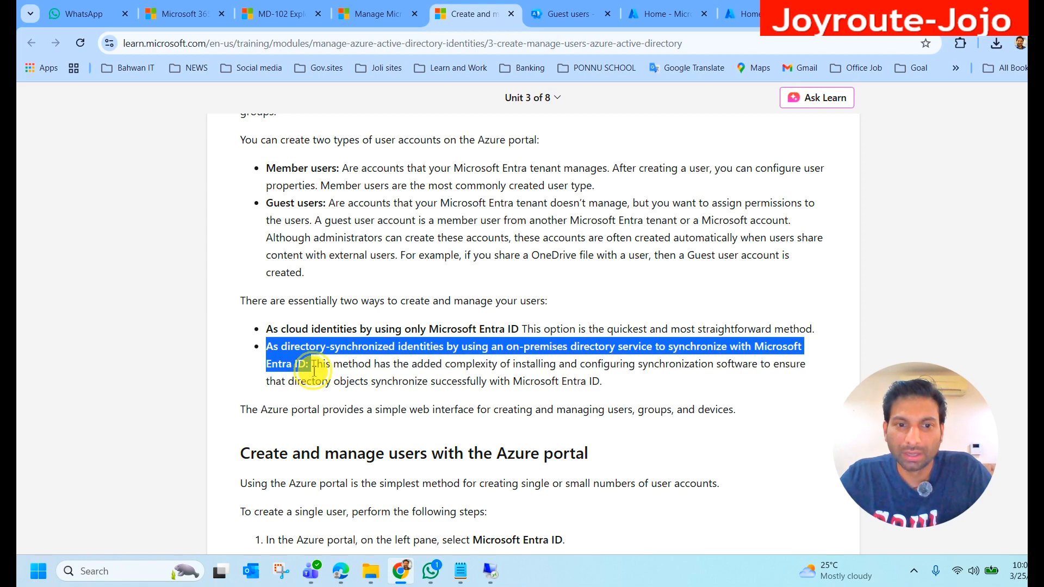
pyautogui.click(309, 368)
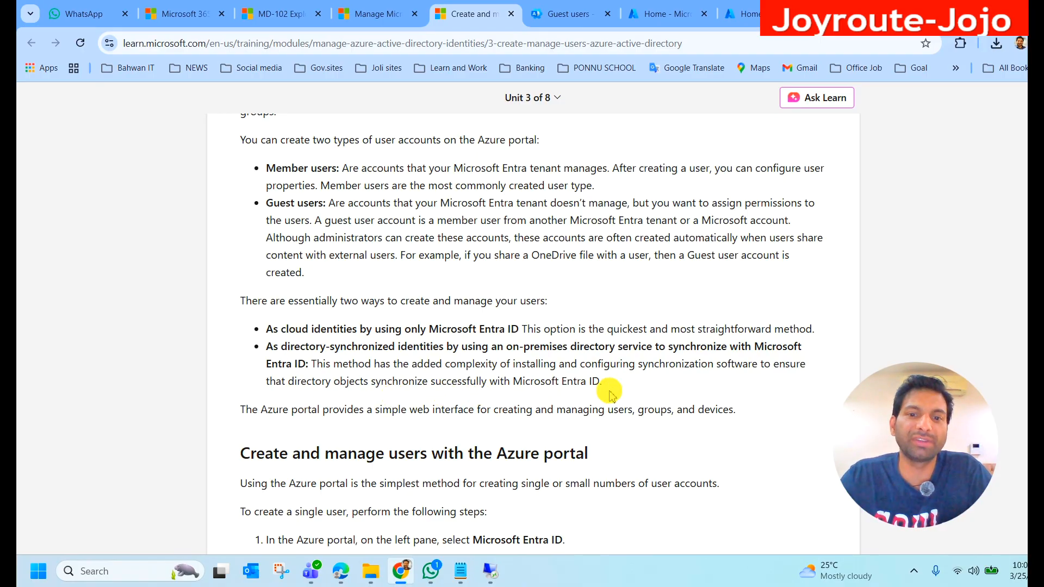
pyautogui.moveTo(606, 383); pyautogui.dragTo(266, 348)
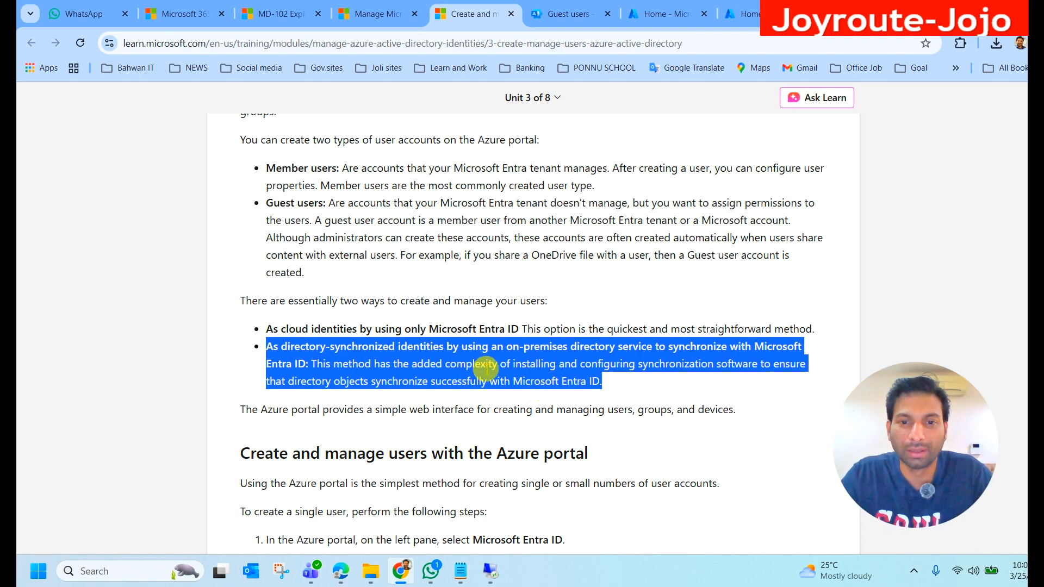
pyautogui.moveTo(255, 346); pyautogui.dragTo(593, 379)
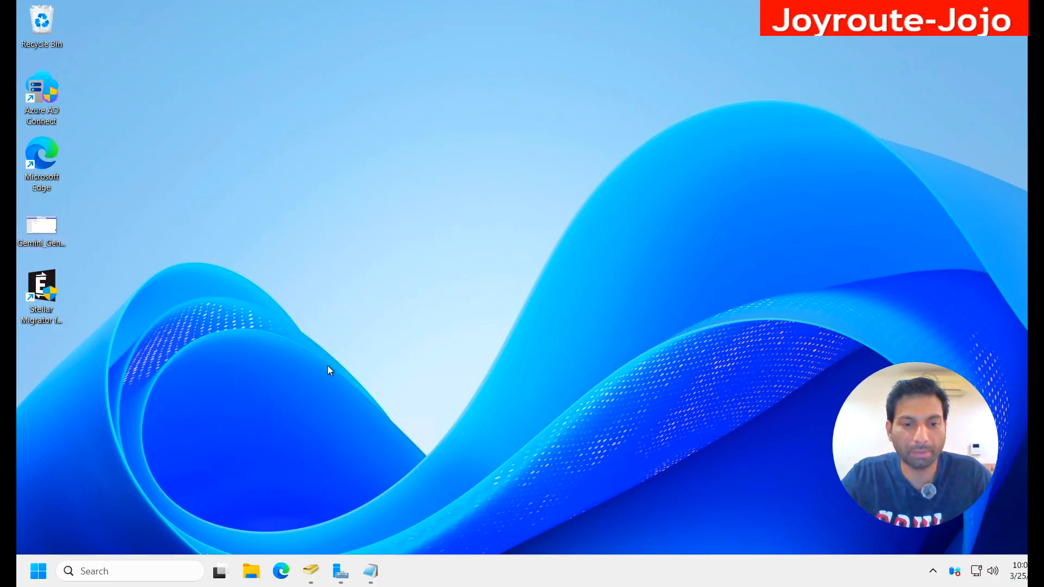
# Step: On the on-premises server, bring up Active Directory Users and Computers and point out the Azure AD Connect desktop shortcut
pyautogui.click(311, 570)
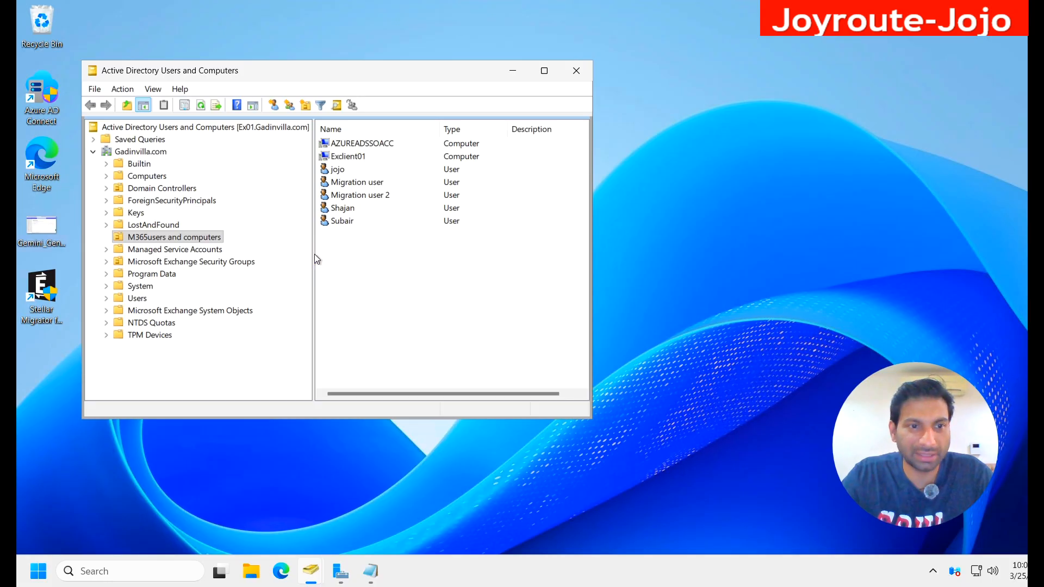
pyautogui.click(41, 118)
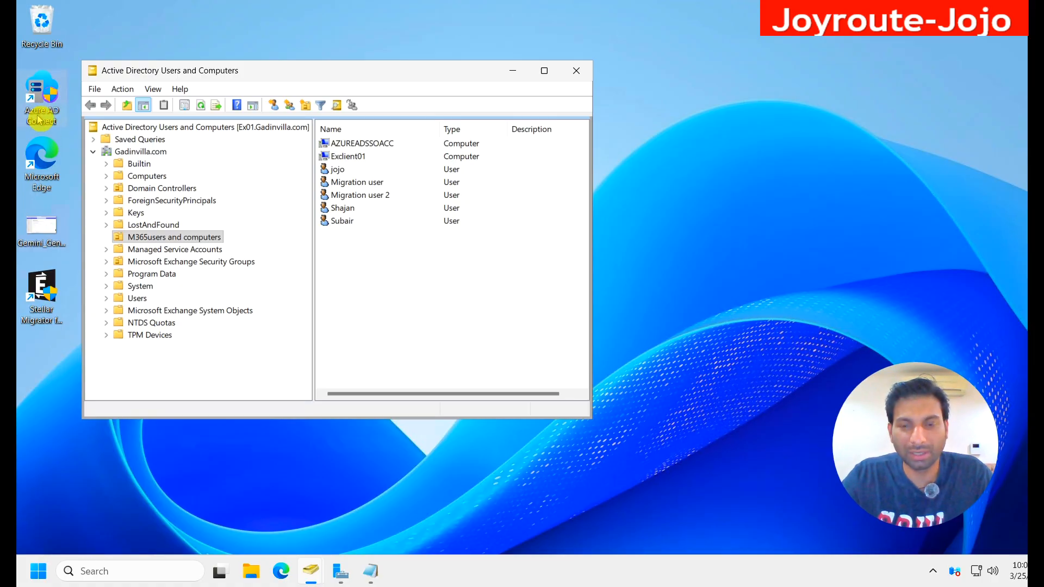
# Step: Move the Active Directory window aside, open Azure AD Connect to show the Entra Connect Sync welcome page, and close the wizard
pyautogui.moveTo(327, 70); pyautogui.dragTo(424, 56)
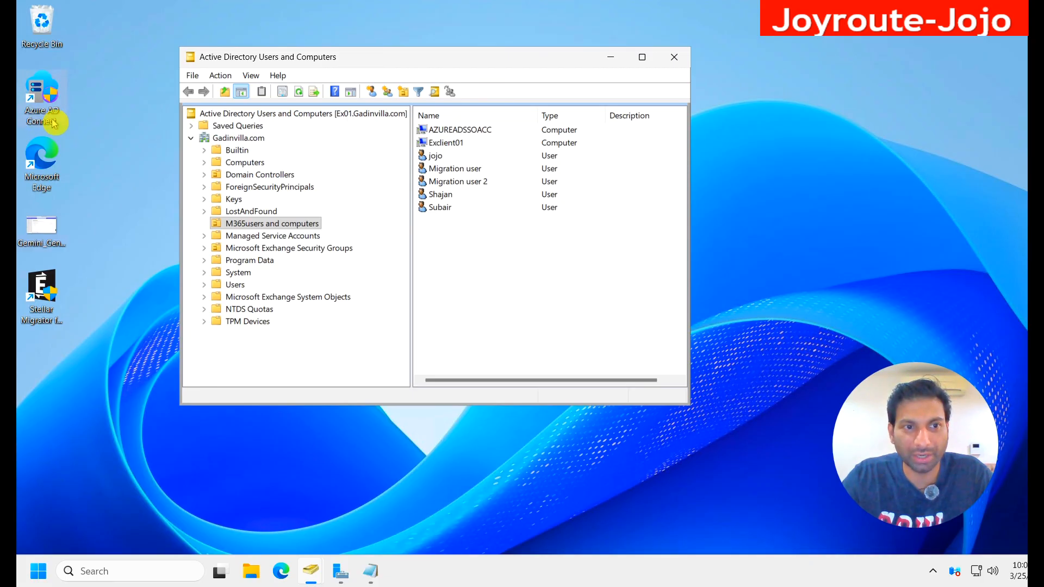
pyautogui.doubleClick(42, 105)
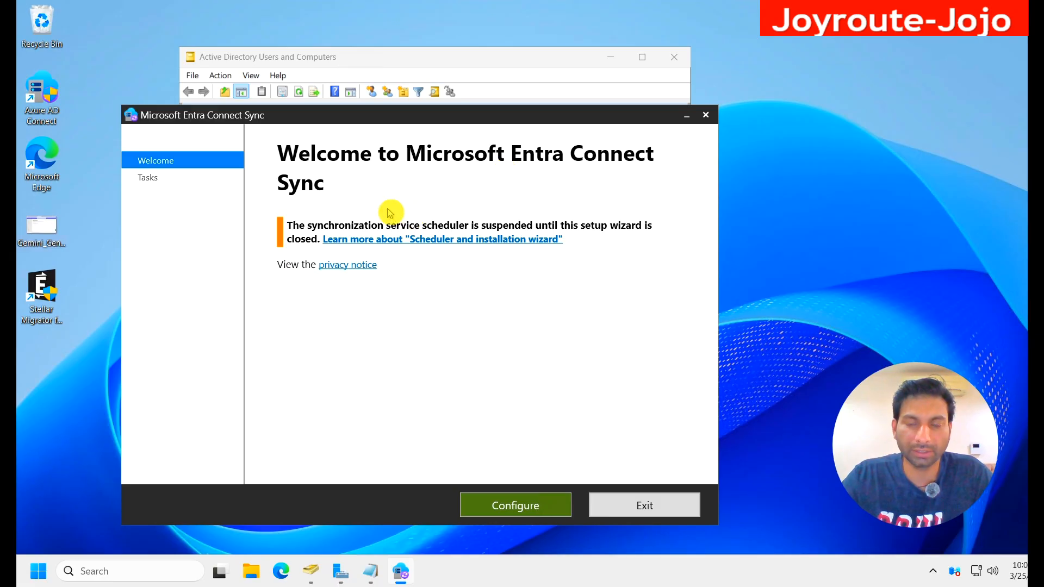
pyautogui.click(706, 115)
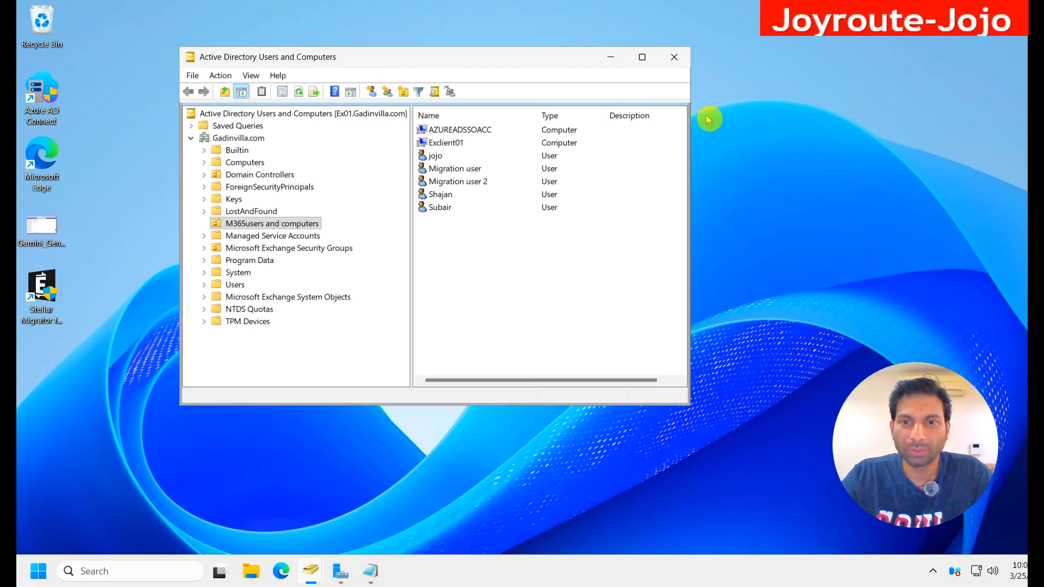
# Step: Start a new user in the M365users and computers OU with first name Mduser-2 and logon name Md102user-2
pyautogui.rightClick(476, 258)
pyautogui.moveTo(529, 317)
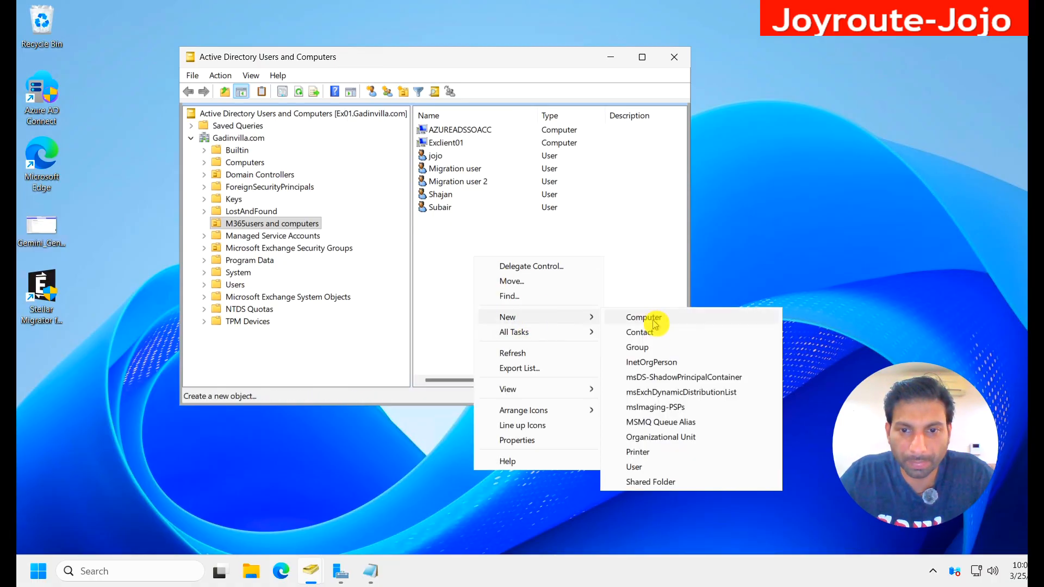
pyautogui.click(634, 467)
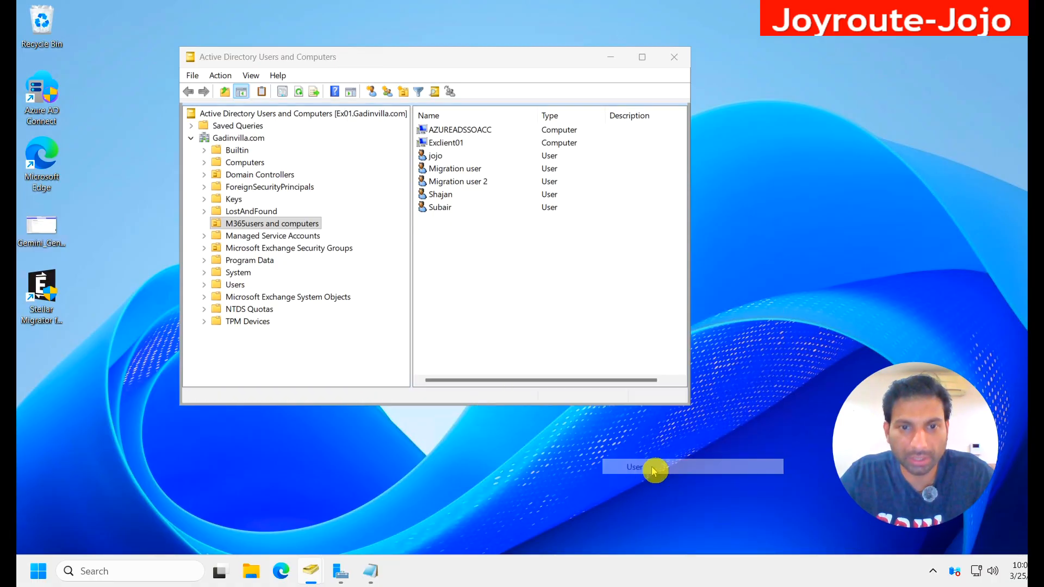
pyautogui.write('Md')
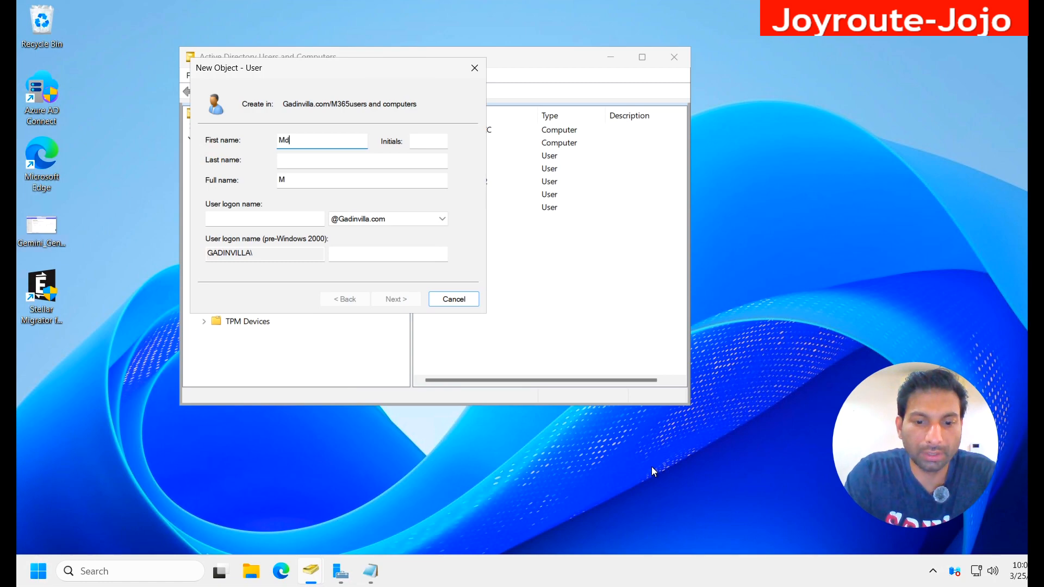
pyautogui.write('user-2')
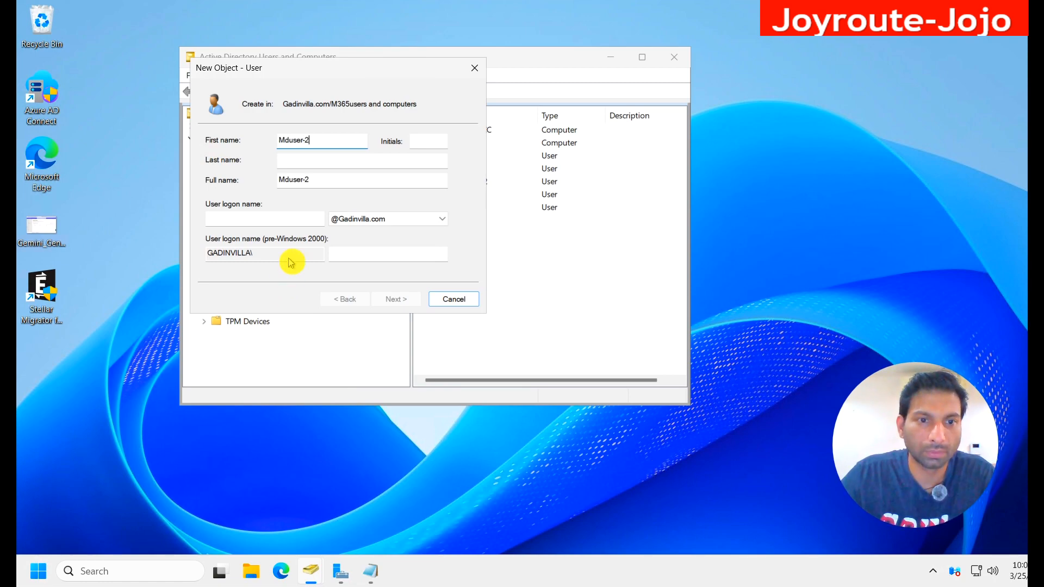
pyautogui.click(285, 219)
pyautogui.write('Mduser')
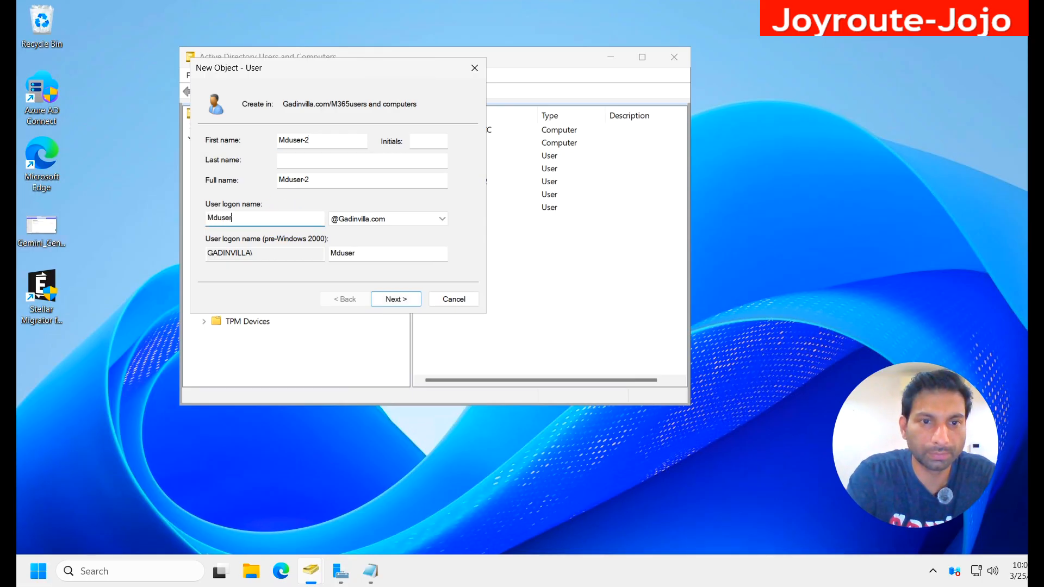
pyautogui.write('-2')
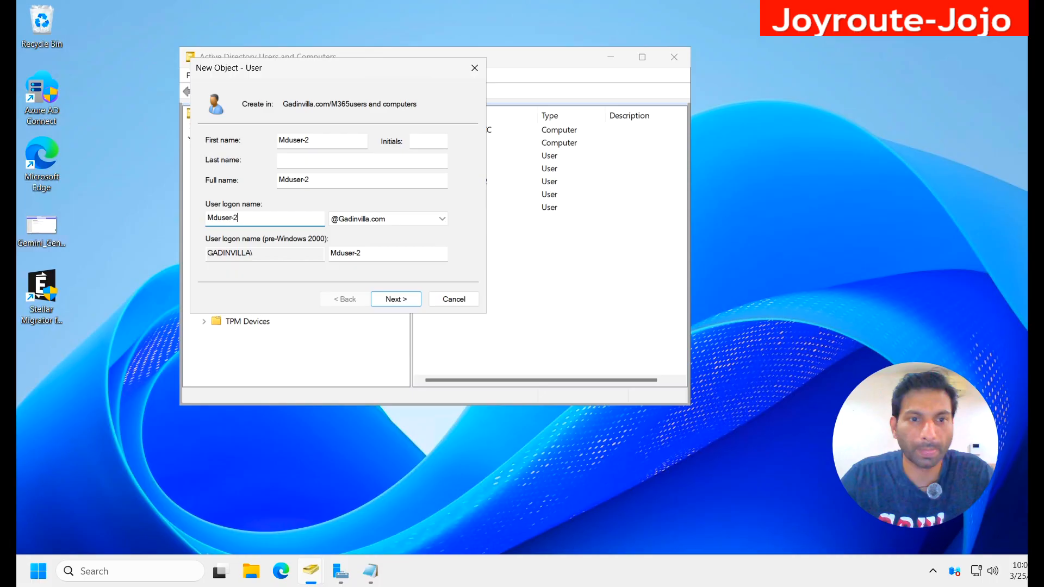
pyautogui.click(218, 221)
pyautogui.write('102')
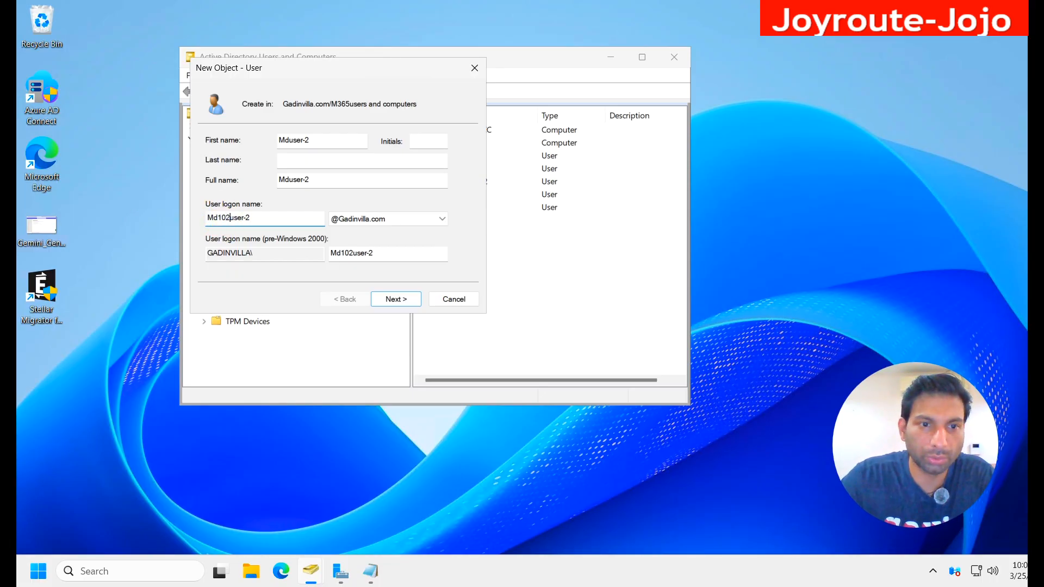
pyautogui.click(396, 299)
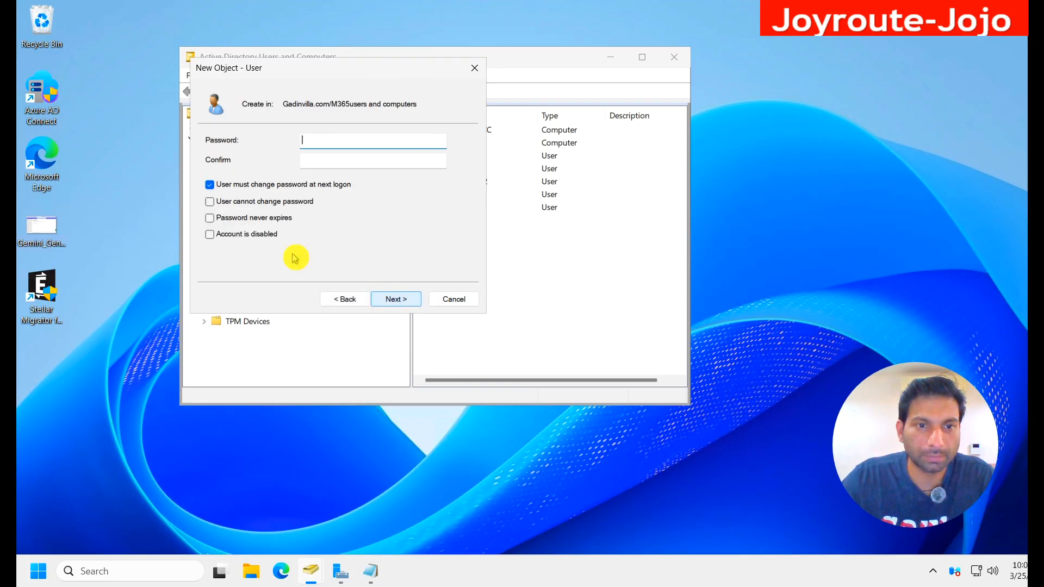
# Step: Turn off the forced password change, set the password to never expire, enter the account password, and finish creating the user
pyautogui.click(233, 185)
pyautogui.click(243, 217)
pyautogui.click(342, 147)
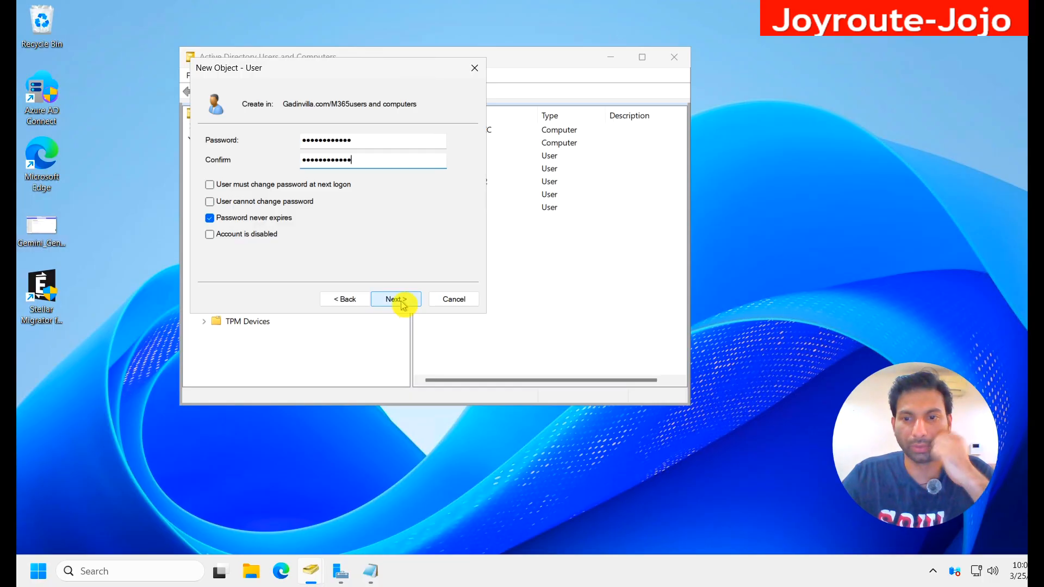
pyautogui.click(396, 299)
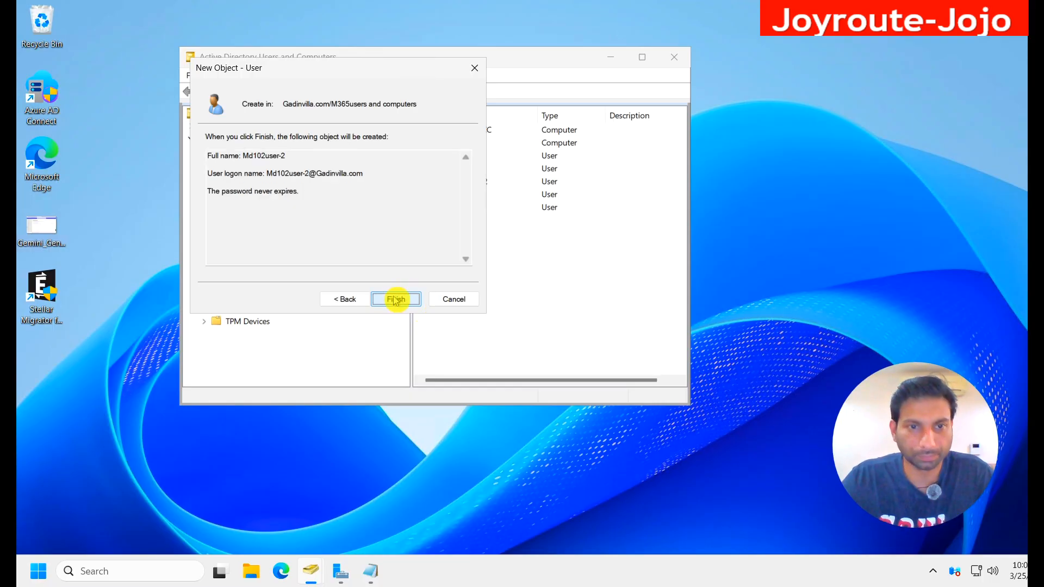
pyautogui.click(396, 300)
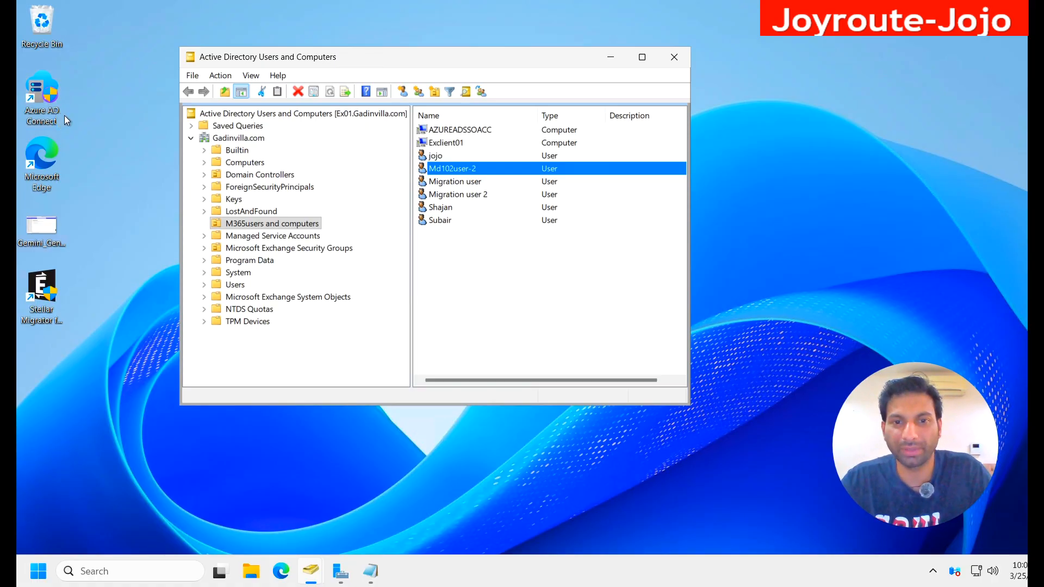
# Step: Show the Start-ADSyncSyncCycle -PolicyType Delta command in the Notepad notes, and minimize Notepad
pyautogui.click(433, 282)
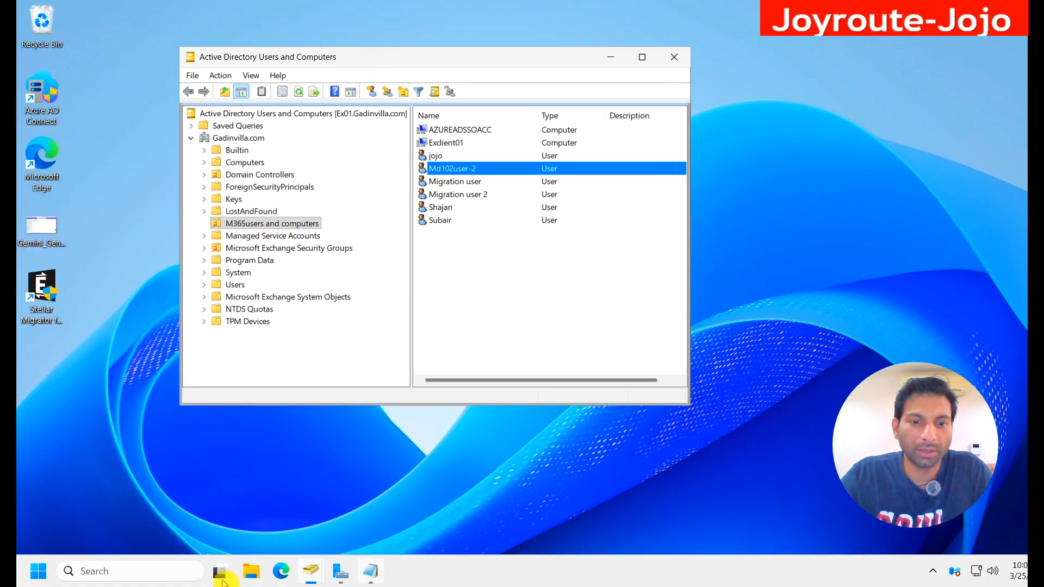
pyautogui.click(371, 571)
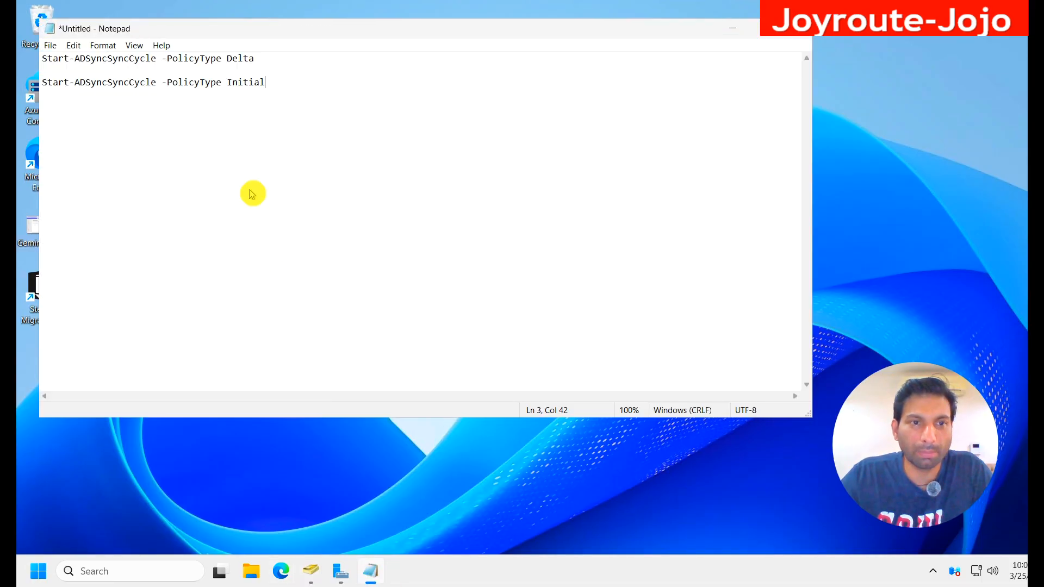
pyautogui.tripleClick(43, 57)
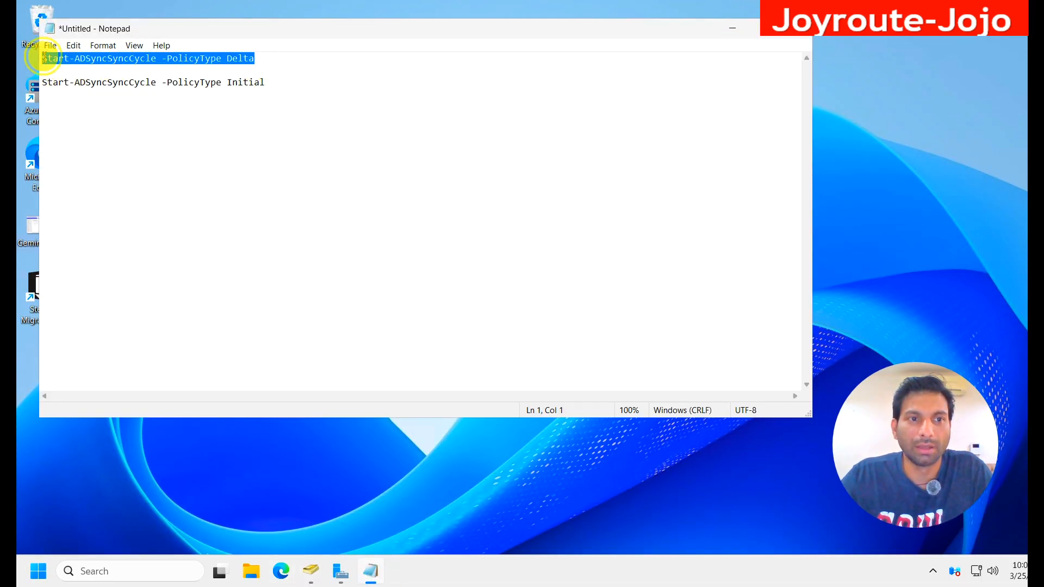
pyautogui.click(733, 28)
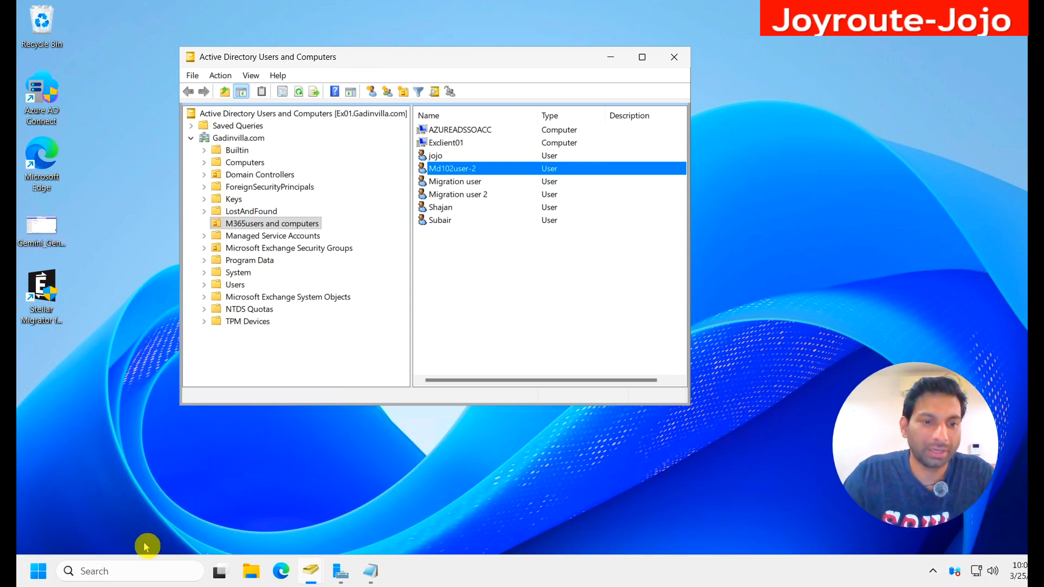
# Step: Search for Windows PowerShell and launch it as administrator, allowing it to make changes to the device
pyautogui.click(137, 569)
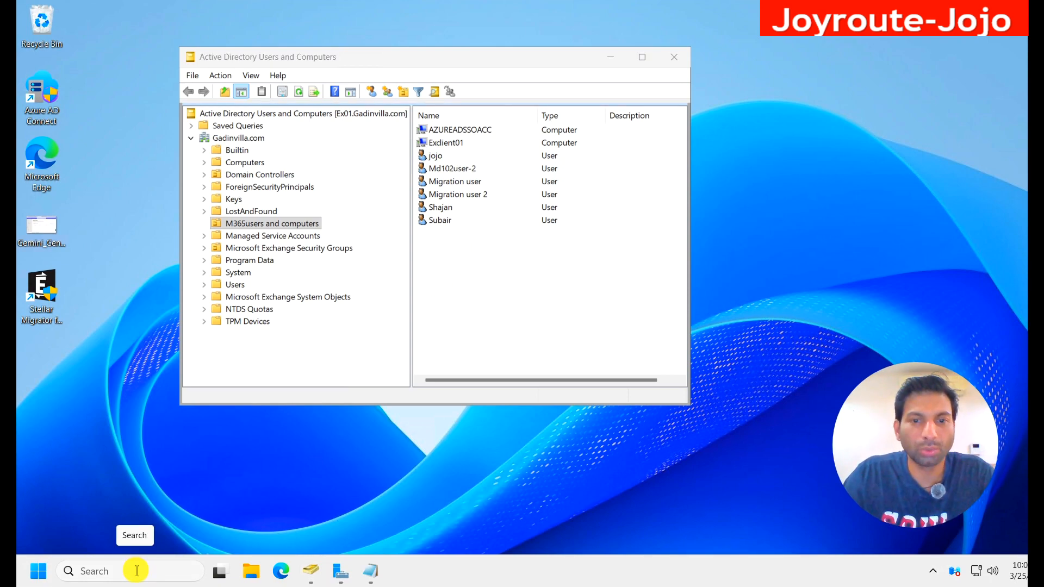
pyautogui.write('notepad')
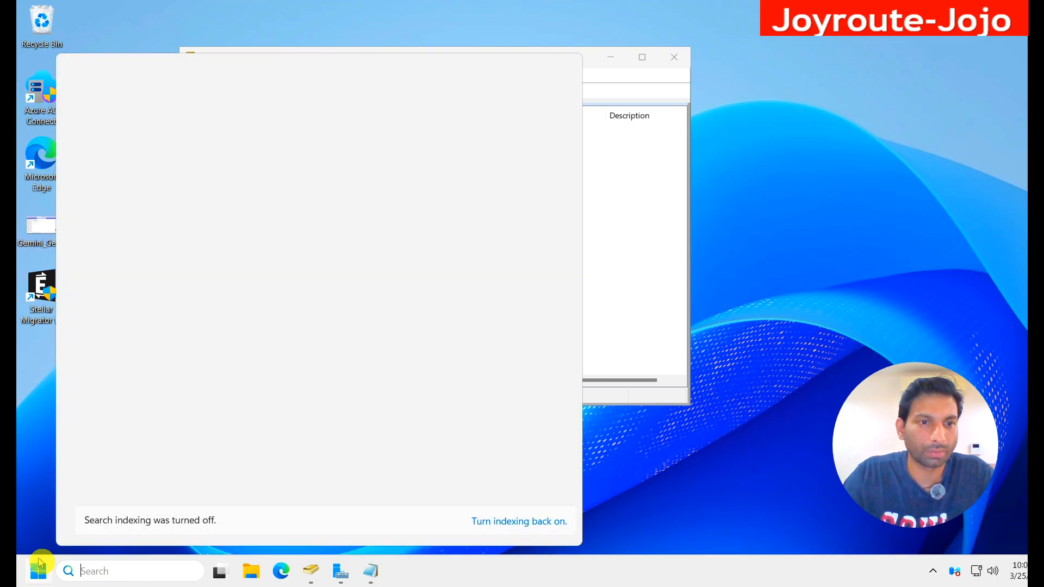
pyautogui.write('power')
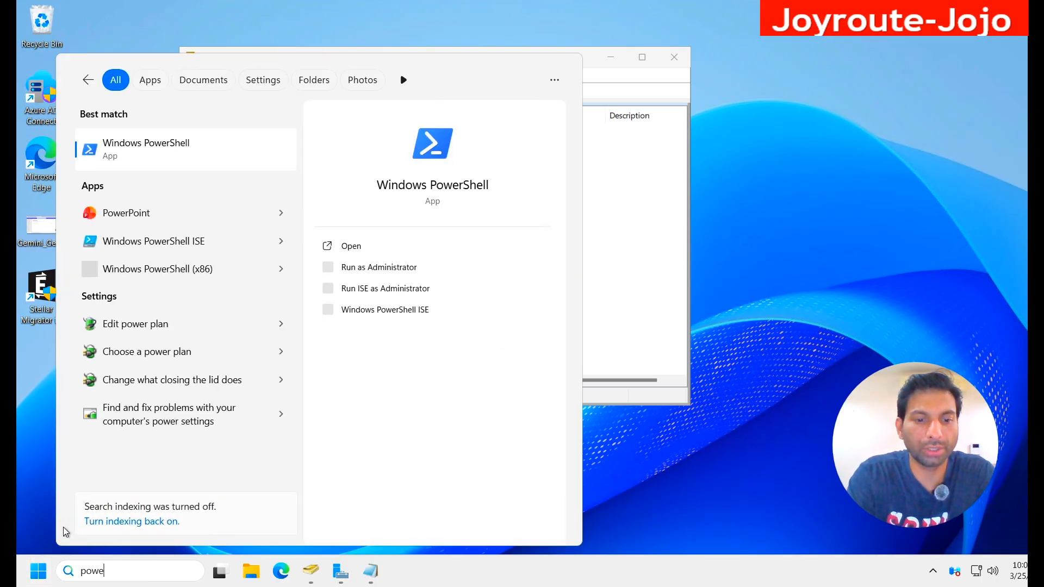
pyautogui.rightClick(158, 156)
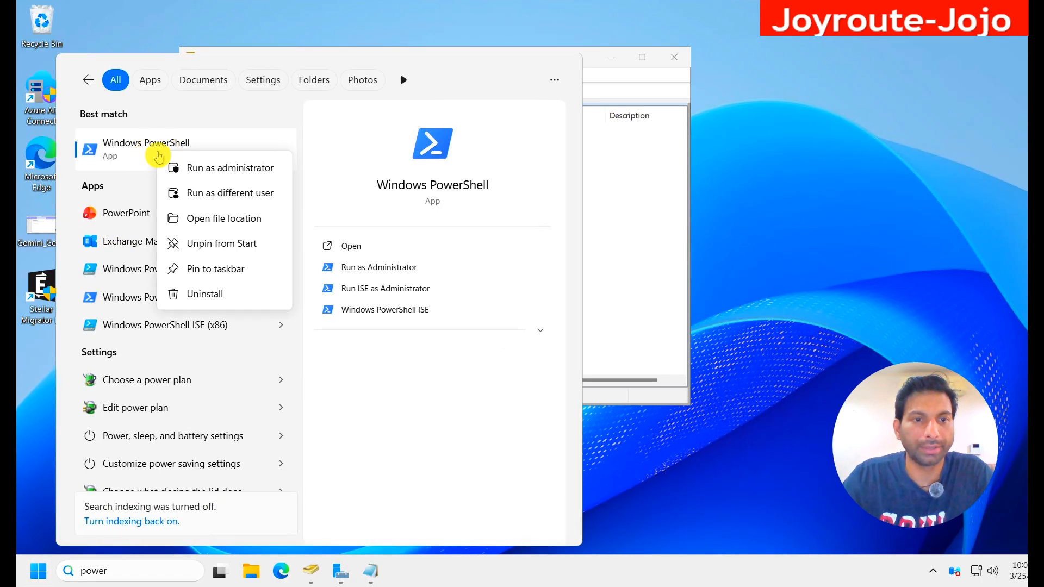
pyautogui.click(227, 169)
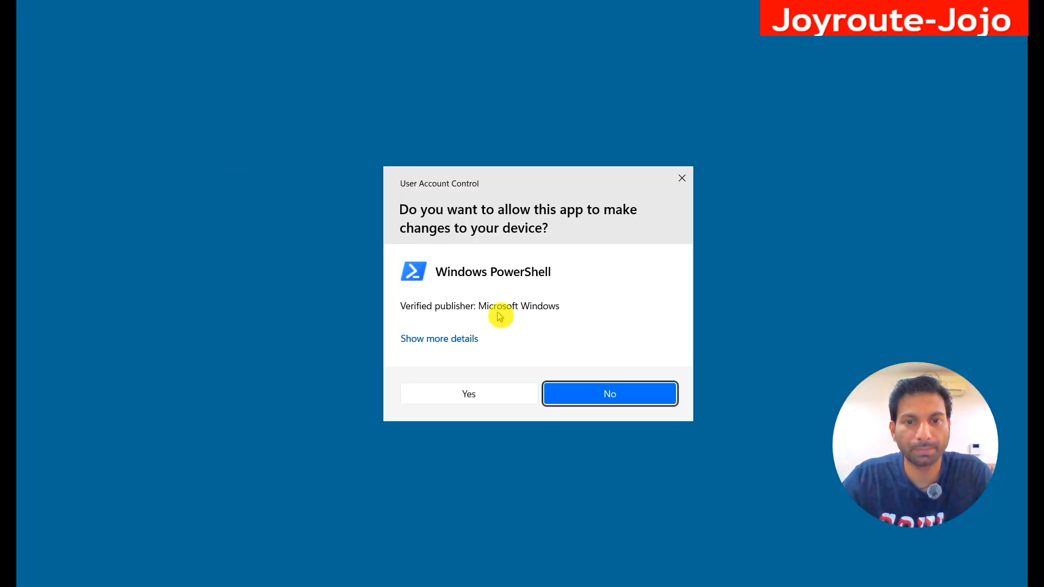
pyautogui.click(485, 397)
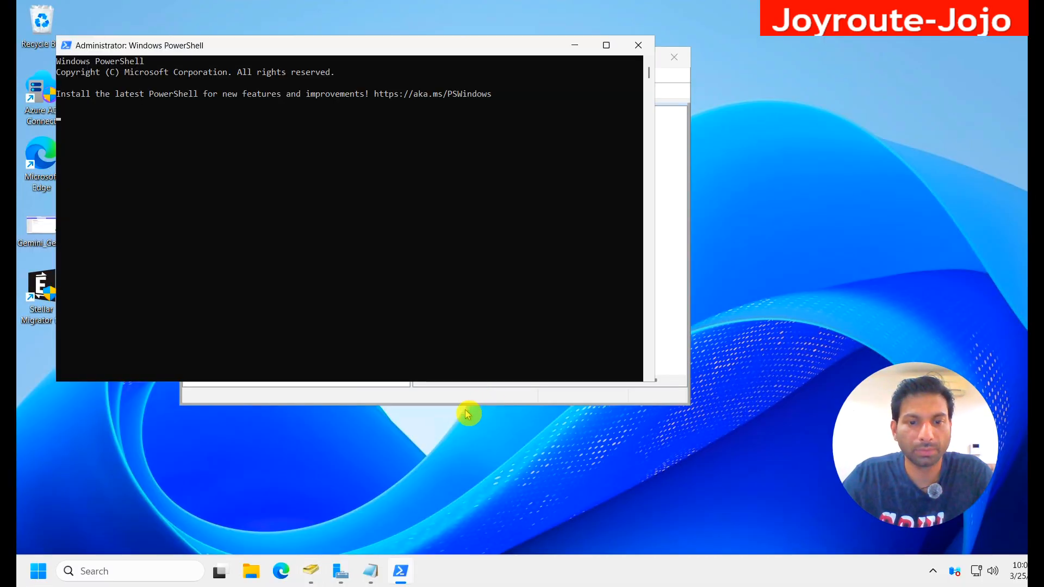
# Step: Compare the Delta and Initial sync commands in Notepad, and copy the Start-ADSyncSyncCycle -PolicyType Delta line
pyautogui.click(371, 571)
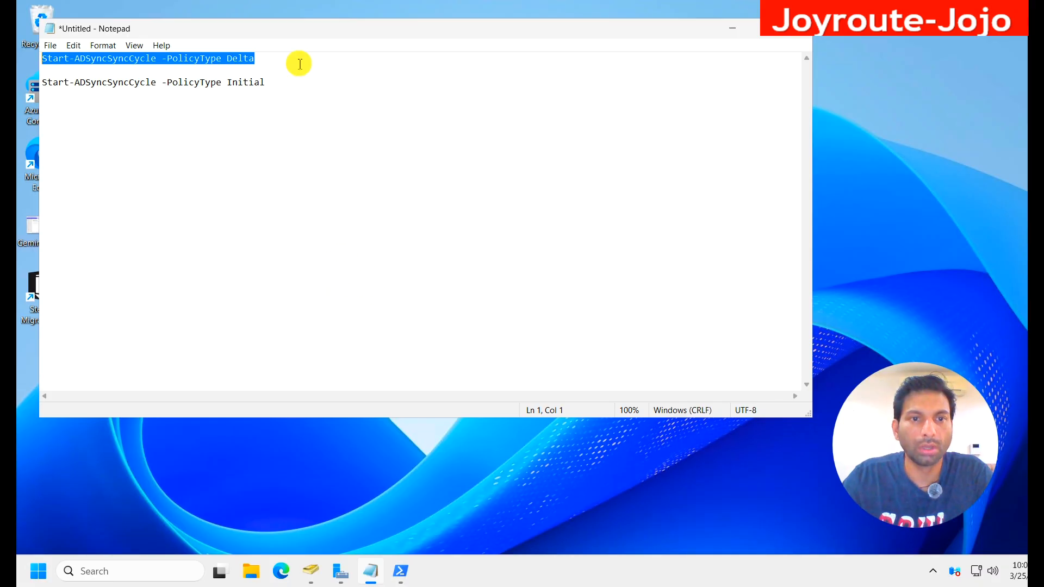
pyautogui.click(264, 70)
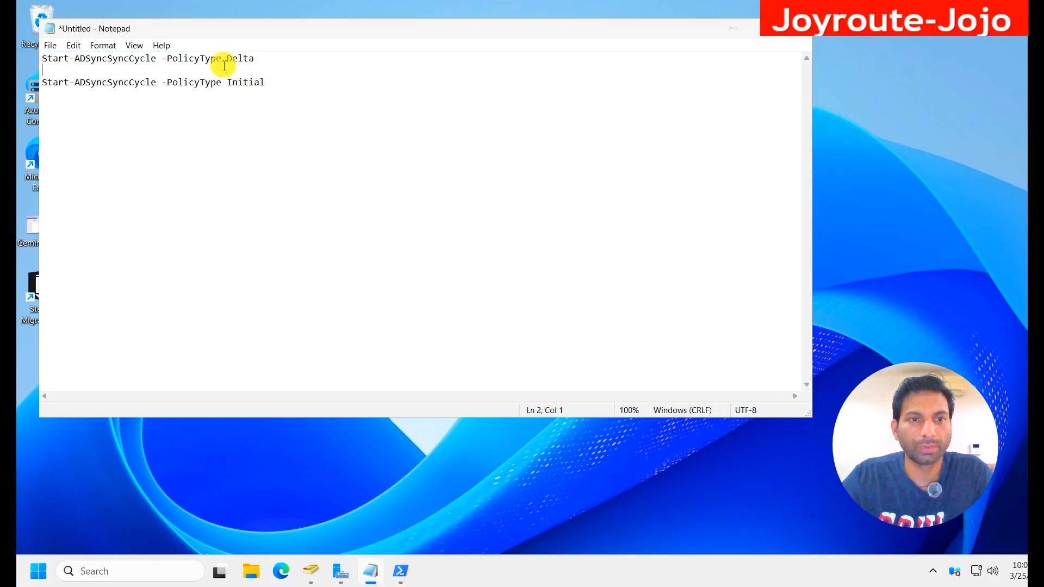
pyautogui.moveTo(261, 58); pyautogui.dragTo(233, 82)
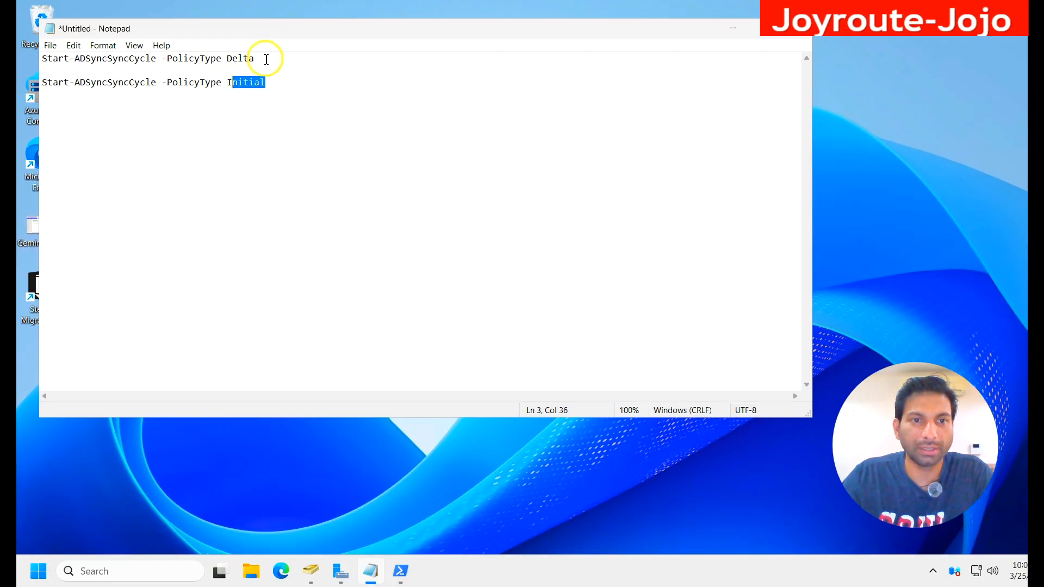
pyautogui.click(269, 59)
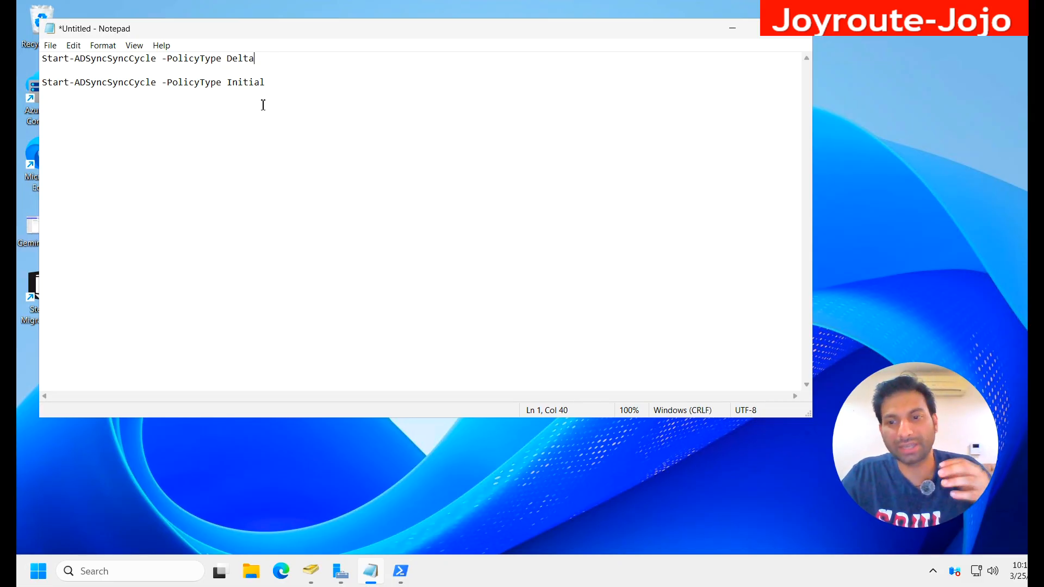
pyautogui.hotkey('shift', 'Home')
pyautogui.hotkey('ctrl', 'c')
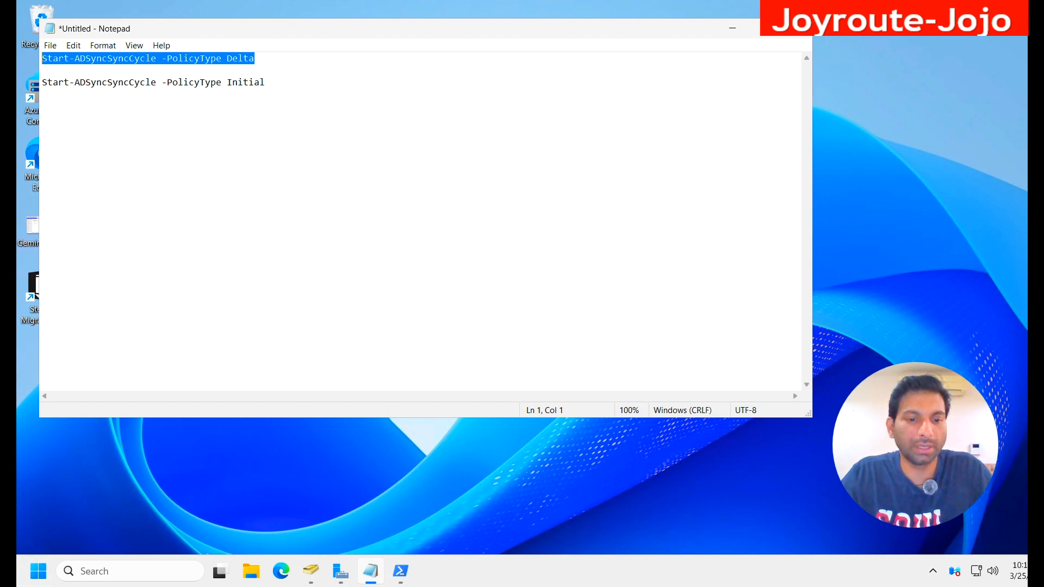
# Step: Run Start-ADSyncSyncCycle -PolicyType Delta in the administrator PowerShell window, repeat the command once, and minimize the window
pyautogui.click(401, 572)
pyautogui.rightClick(272, 169)
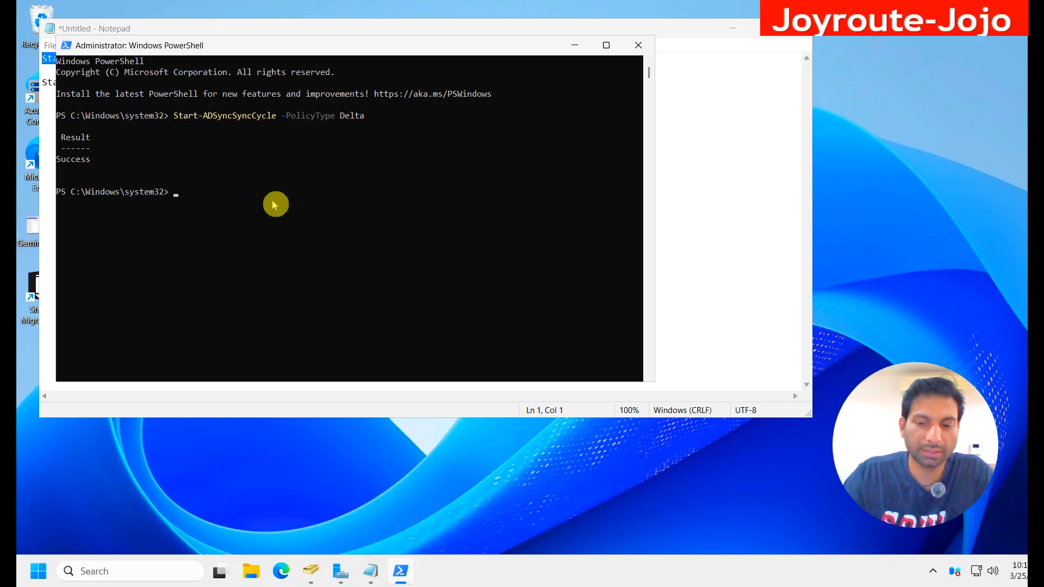
pyautogui.press('Up')
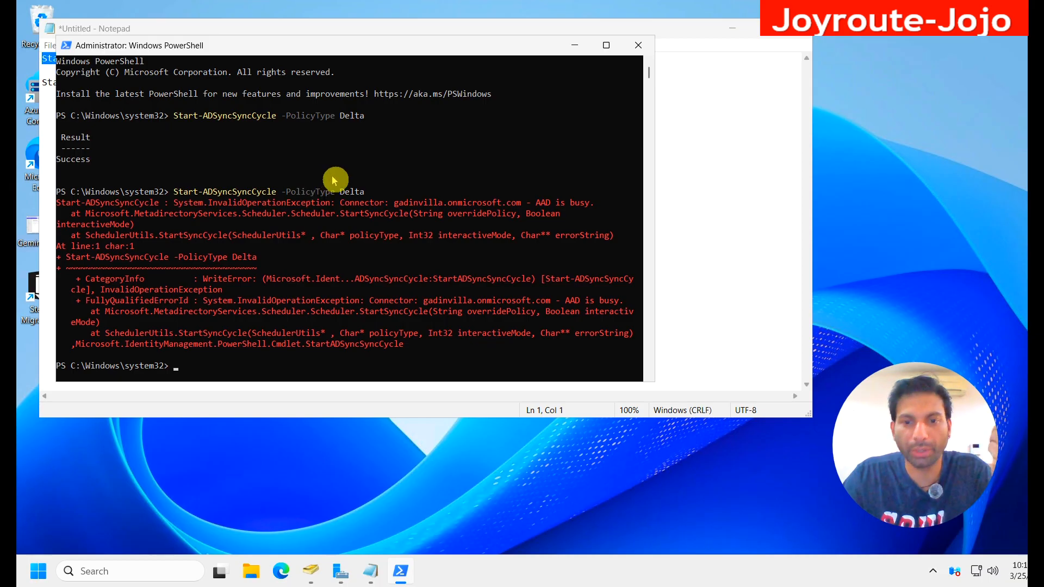
pyautogui.click(575, 46)
# Step: Open the Identity admin center from the Microsoft 365 admin center in Edge, and note Md102user-2 in the remote session's Notepad
pyautogui.moveTo(644, 5)
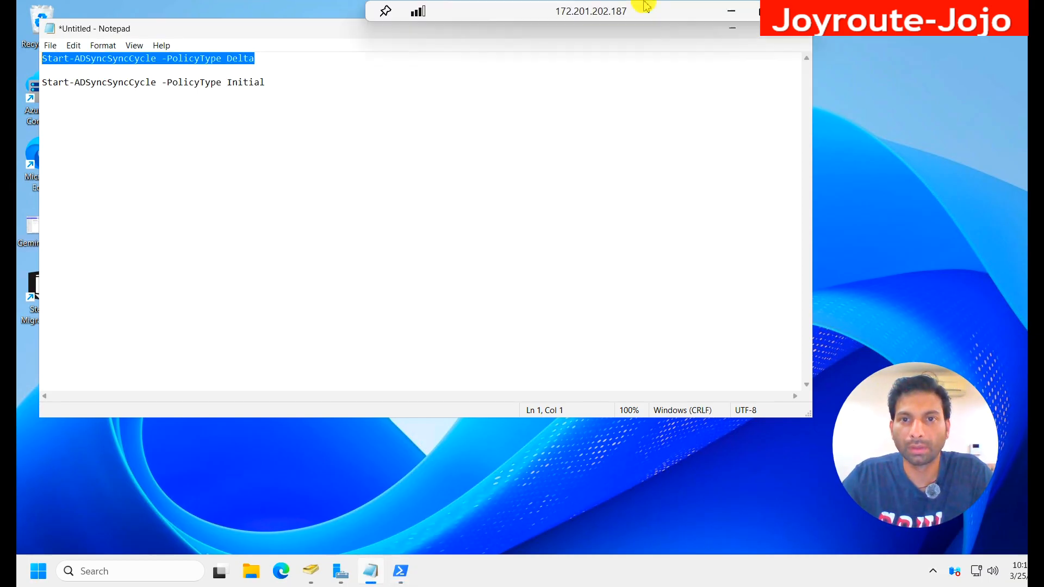
pyautogui.click(729, 12)
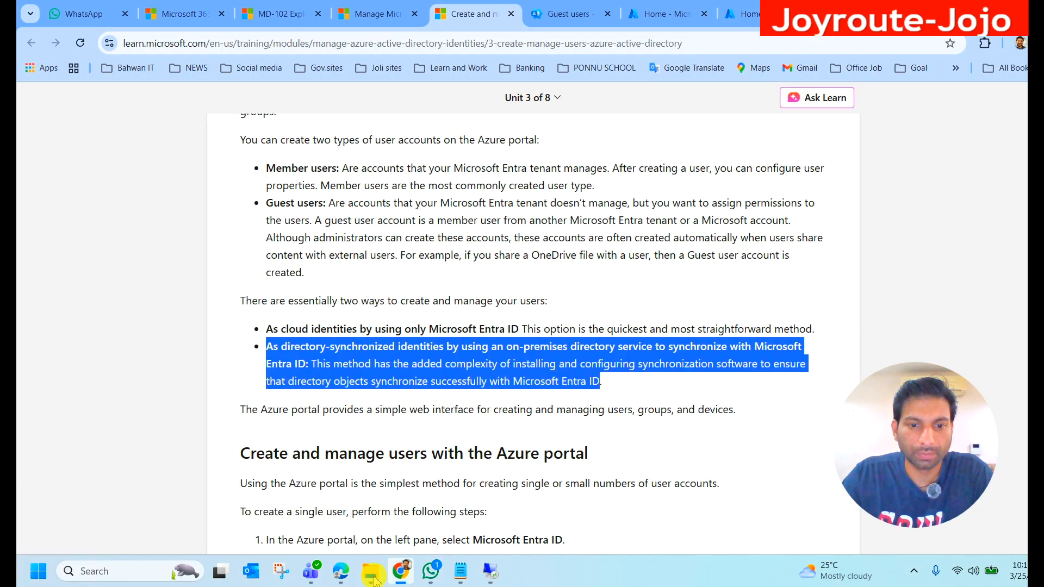
pyautogui.click(341, 571)
pyautogui.scroll(-1, 144, 385)
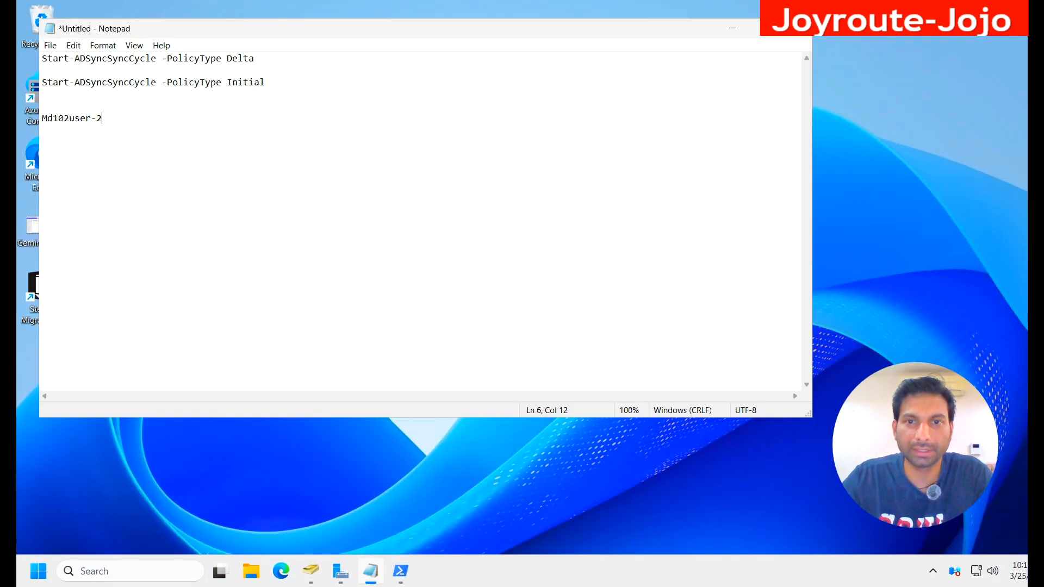
pyautogui.moveTo(679, 8)
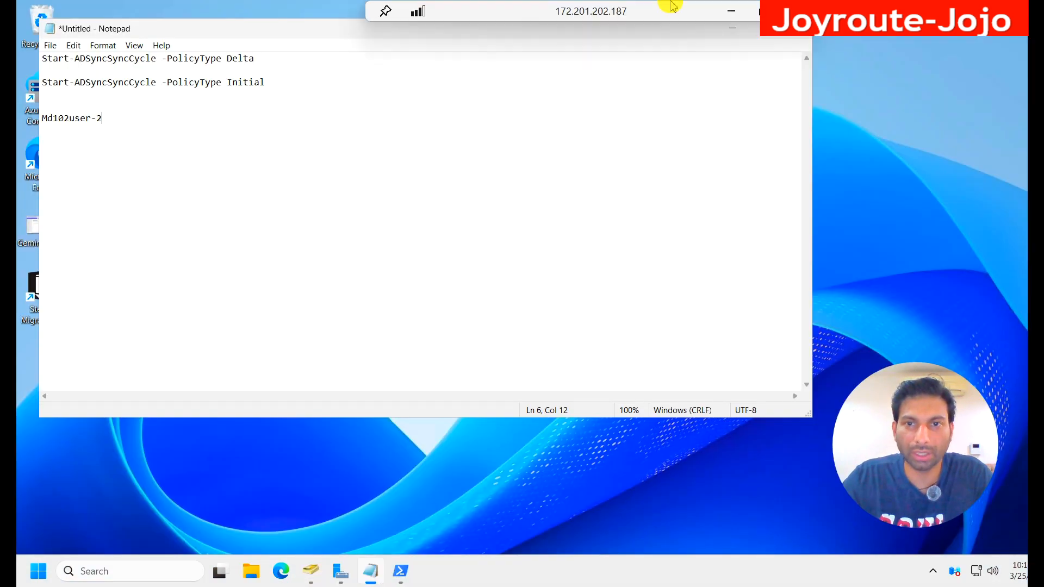
pyautogui.click(729, 16)
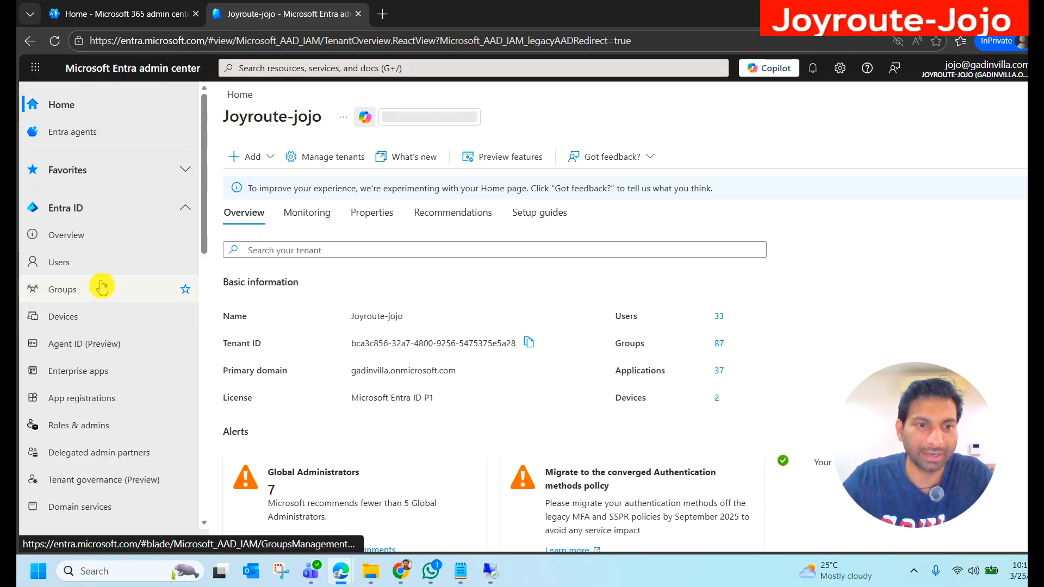
# Step: Search the Entra ID users list for Md102user-2 and widen the on-premises sync enabled column
pyautogui.click(79, 272)
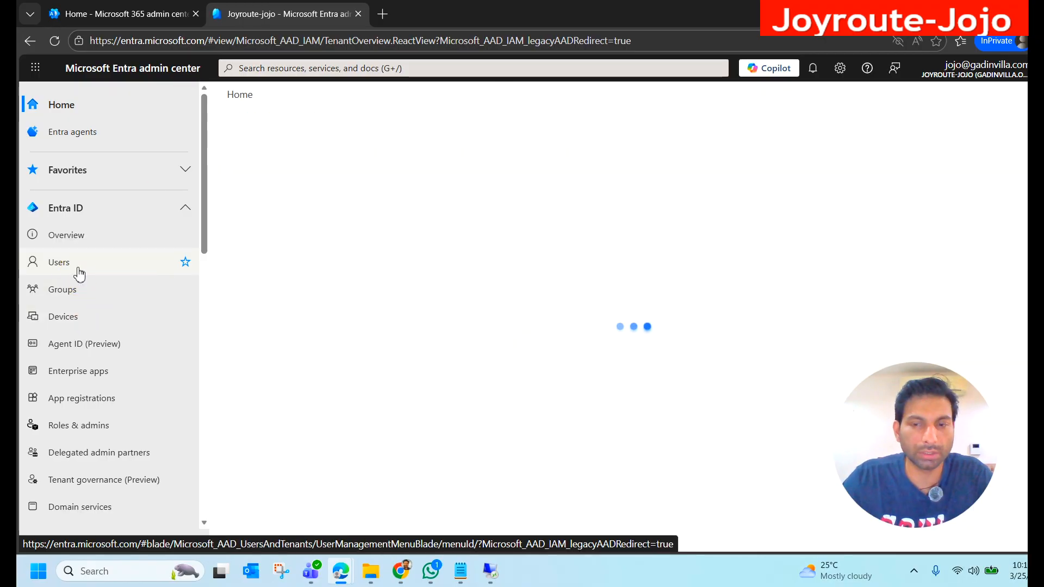
pyautogui.click(77, 271)
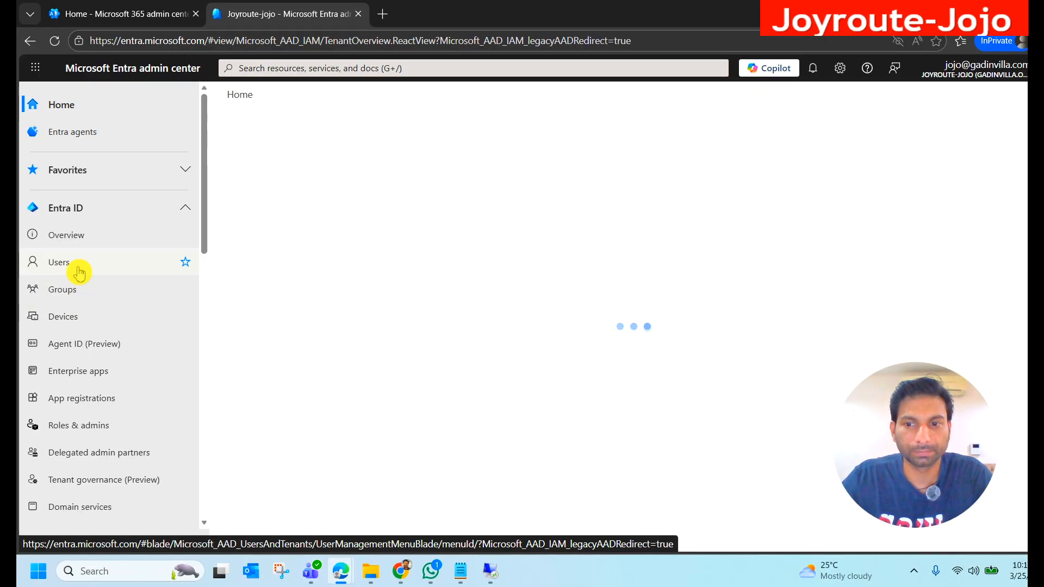
pyautogui.click(455, 212)
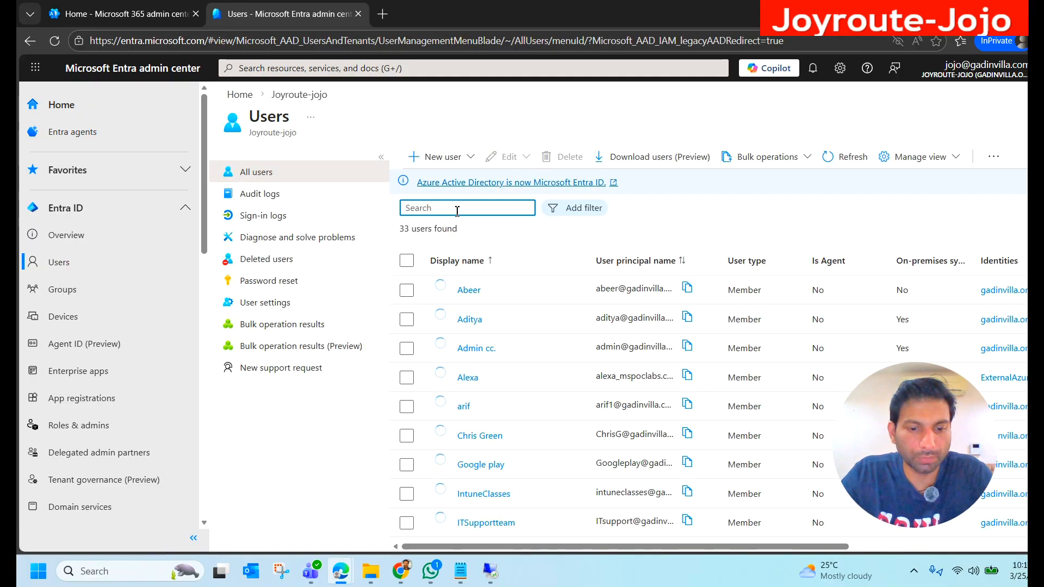
pyautogui.write('Md102user-2')
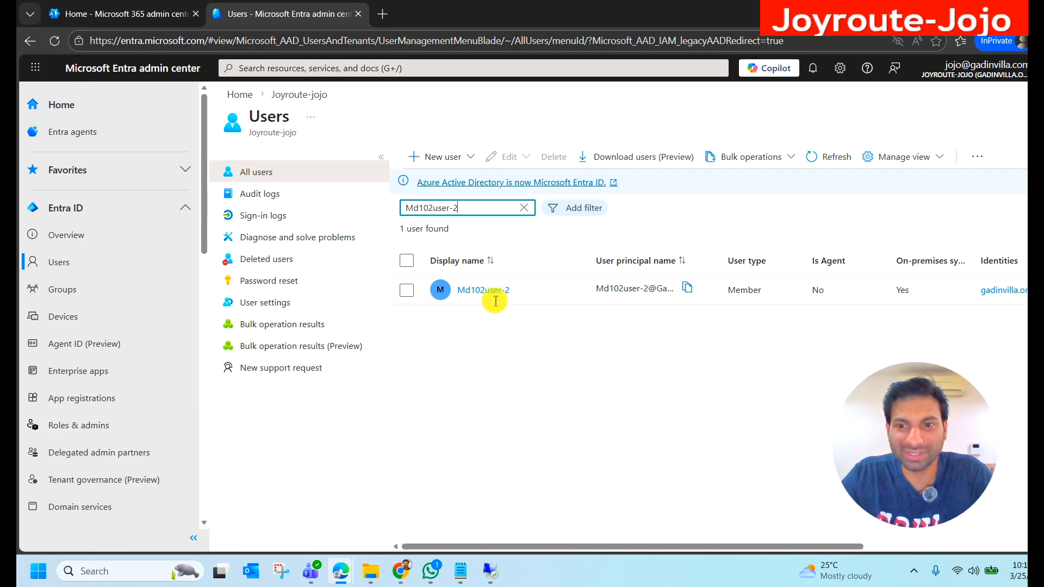
pyautogui.moveTo(850, 550)
pyautogui.mouseDown()
pyautogui.moveTo(939, 551)
pyautogui.moveTo(846, 551)
pyautogui.mouseUp()
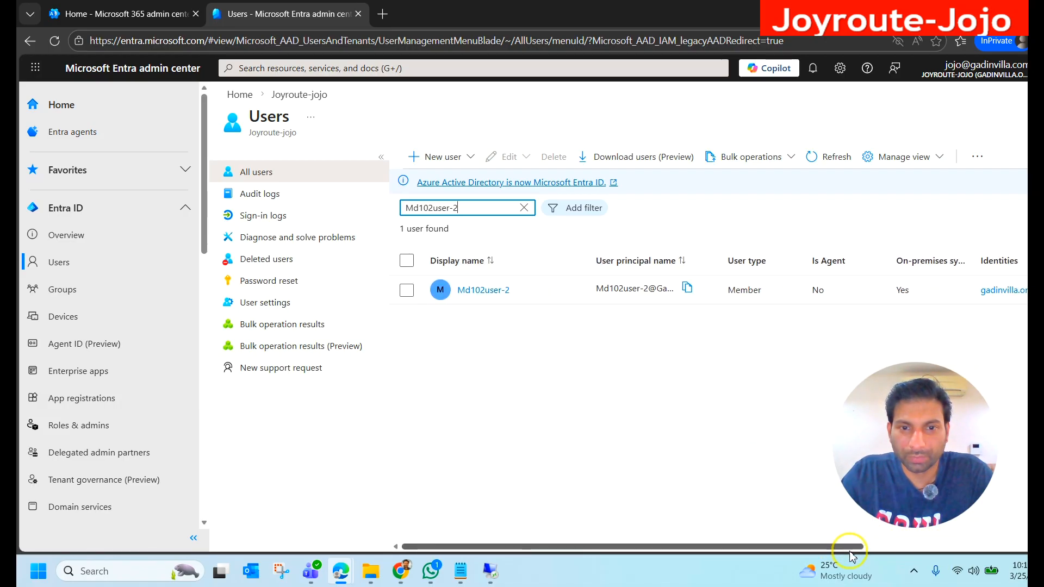
pyautogui.moveTo(975, 256); pyautogui.dragTo(995, 254)
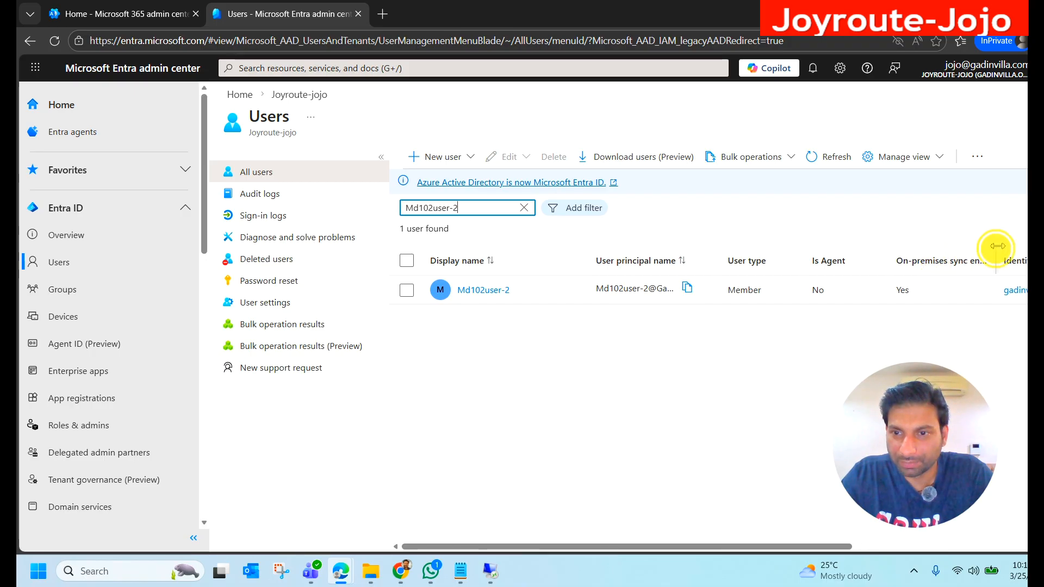
# Step: Open the Md102user-2 profile and check its on-premises sync enabled and last sync date time properties
pyautogui.click(480, 293)
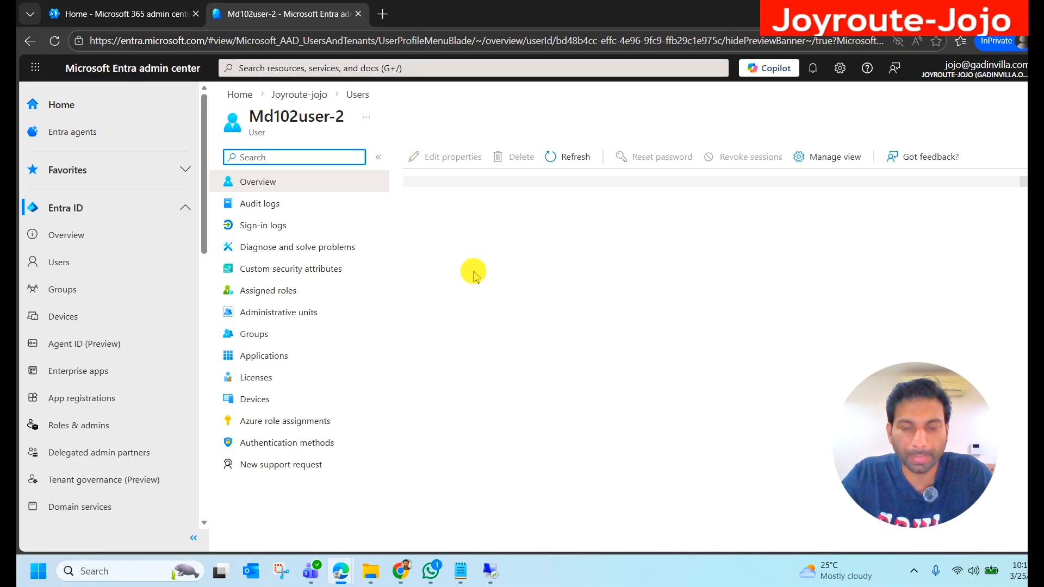
pyautogui.click(555, 194)
pyautogui.moveTo(887, 384); pyautogui.dragTo(859, 98)
pyautogui.scroll(-7, 803, 356)
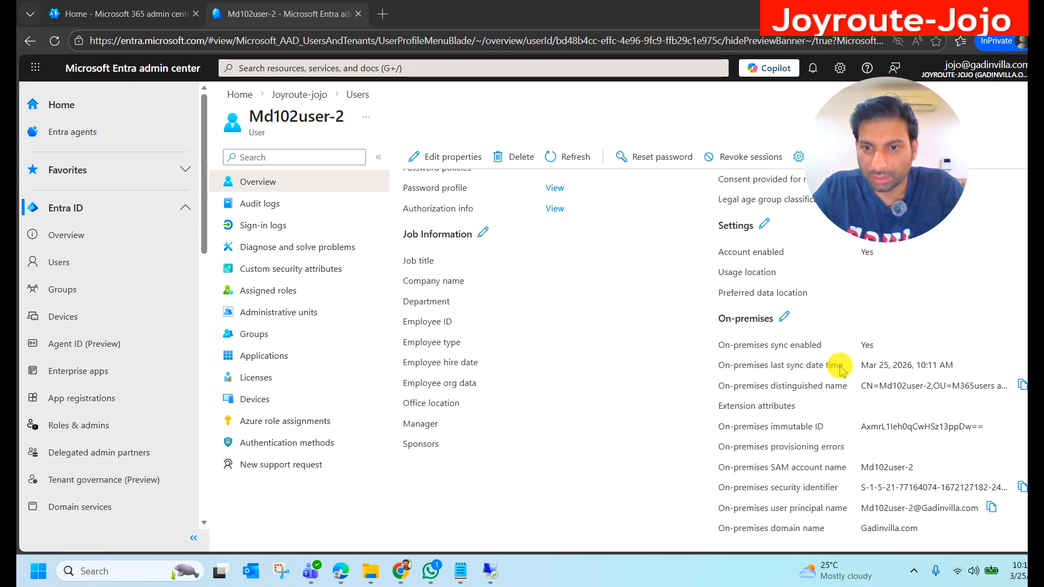
pyautogui.moveTo(862, 365); pyautogui.dragTo(955, 366)
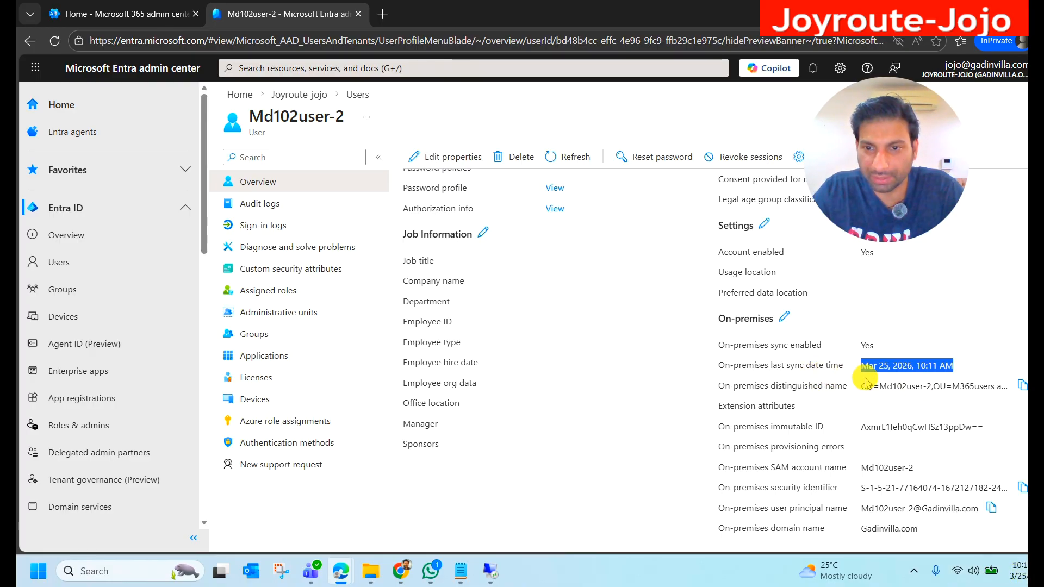
pyautogui.moveTo(717, 346); pyautogui.dragTo(881, 356)
pyautogui.click(886, 347)
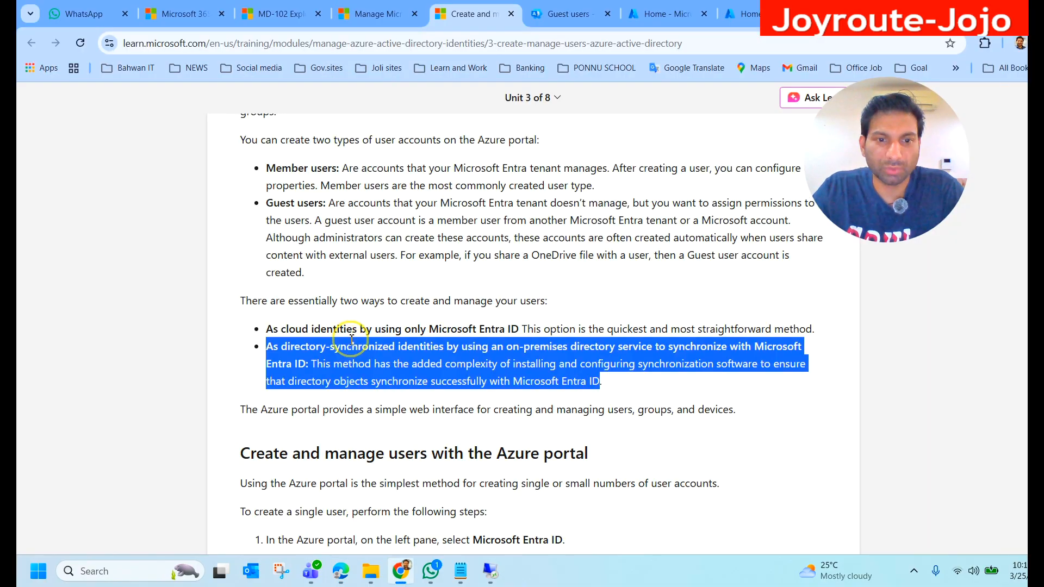
# Step: Switch to the Microsoft Learn page in Chrome and review the directory-synchronized identities point, the unit title and the user creation steps
pyautogui.click(352, 340)
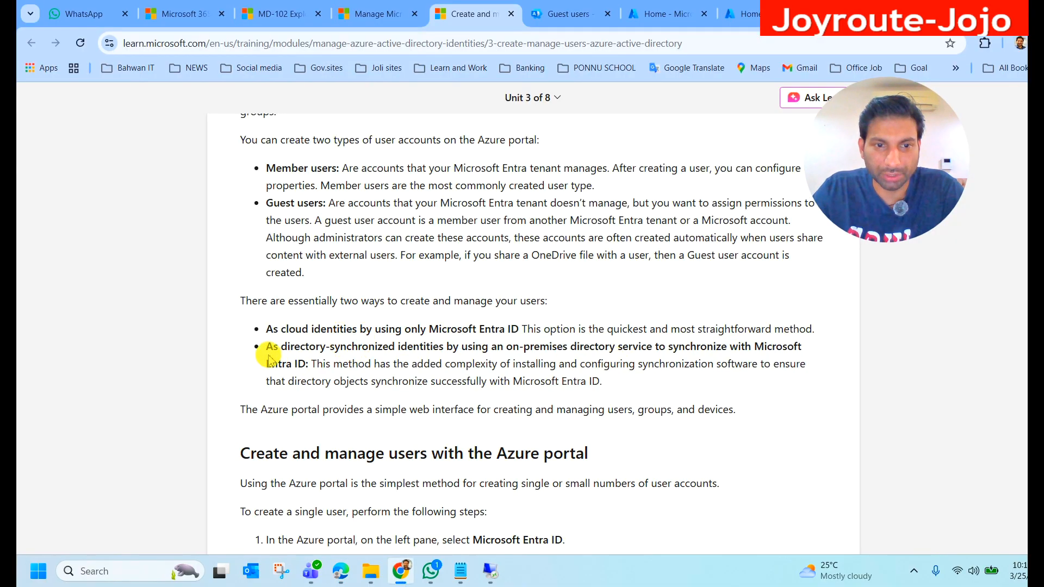
pyautogui.moveTo(267, 354); pyautogui.dragTo(312, 374)
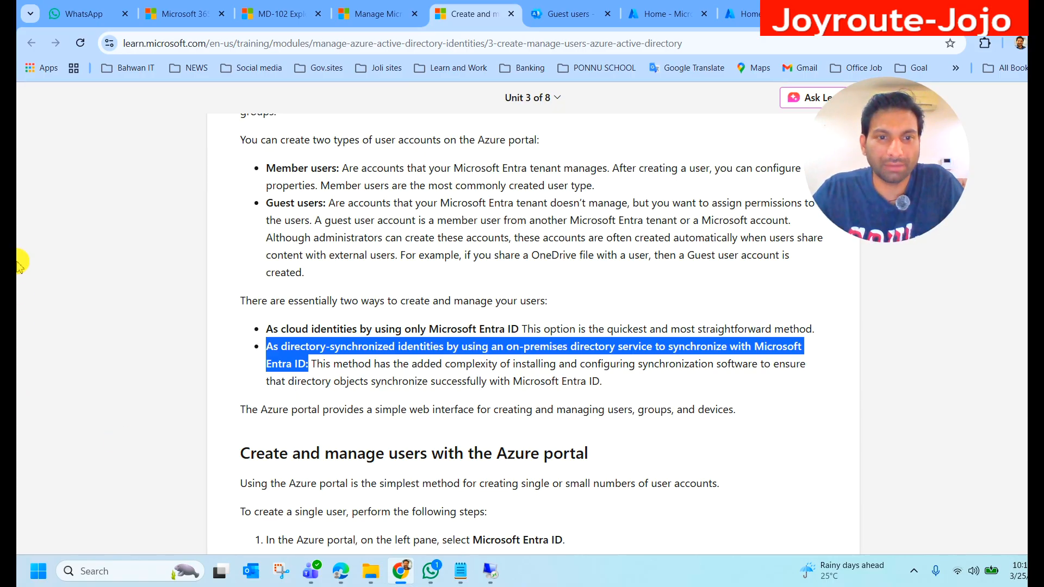
pyautogui.scroll(4, 296, 240)
pyautogui.moveTo(379, 238); pyautogui.dragTo(214, 205)
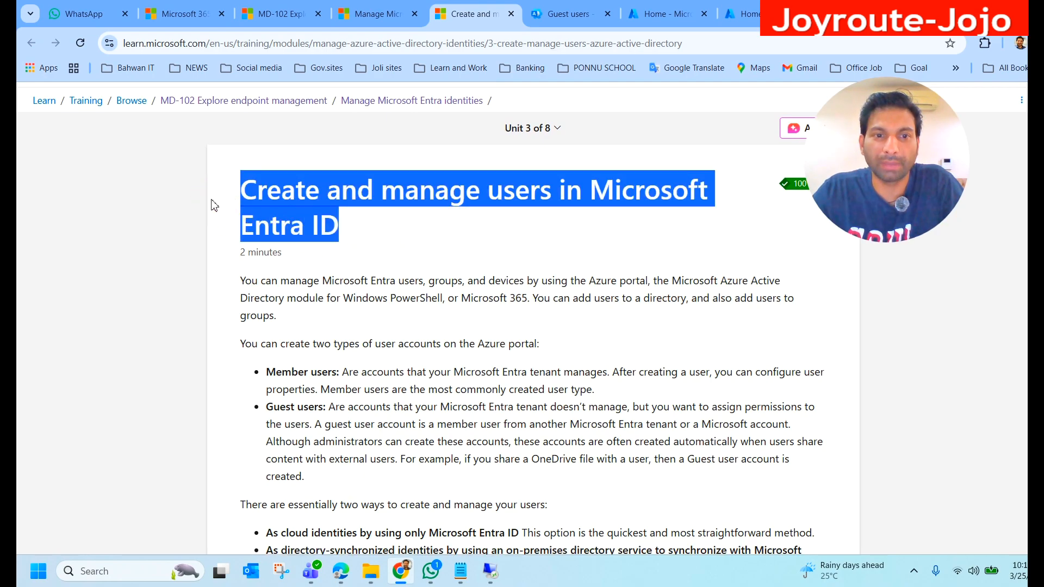
pyautogui.scroll(-15, 566, 311)
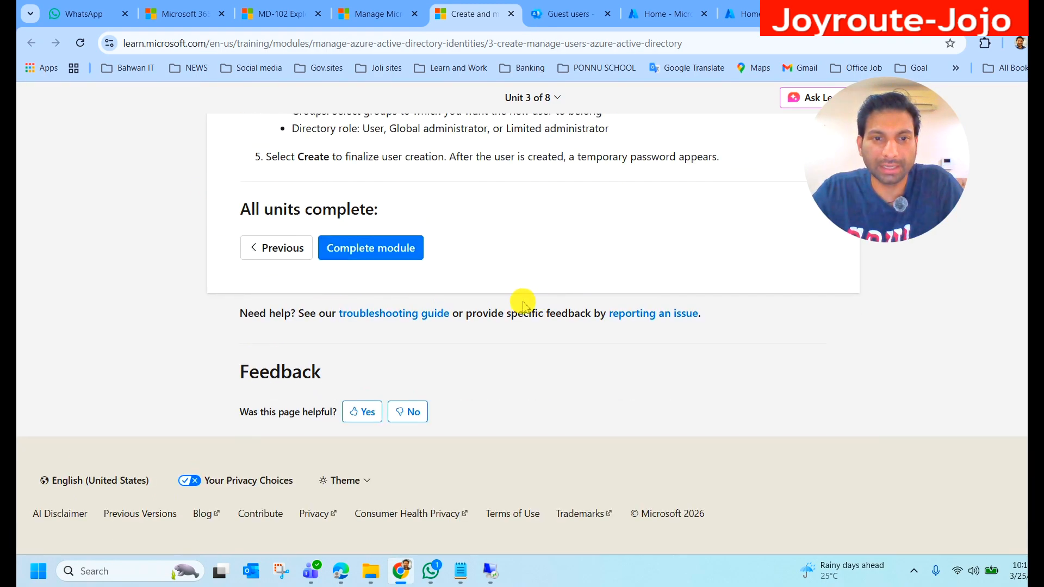
pyautogui.click(329, 252)
pyautogui.scroll(4, 540, 249)
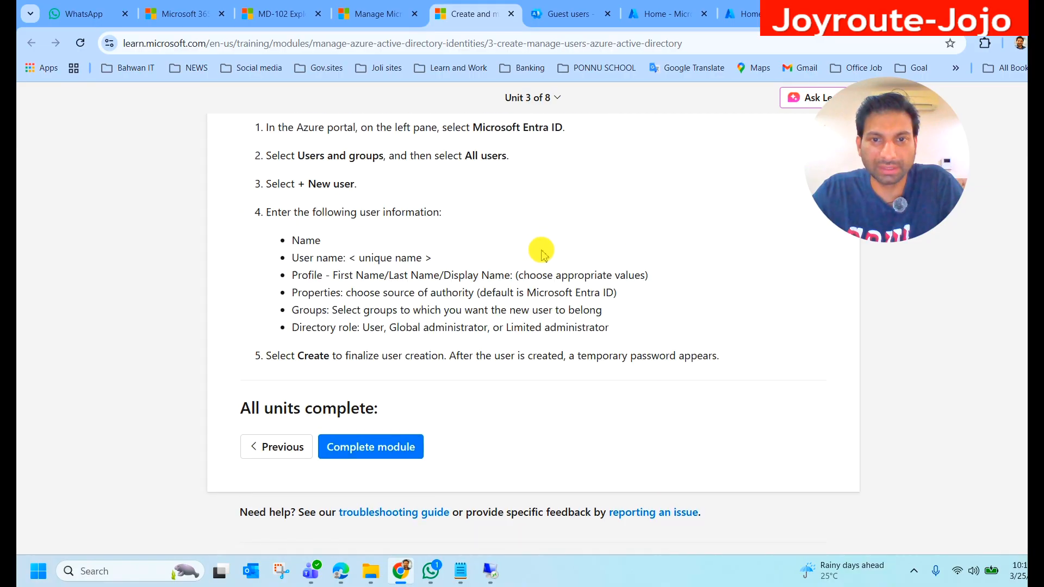
# Step: Open the unit "Create and manage groups in Microsoft Entra ID" and skim its group types and Assign Membership section
pyautogui.click(553, 105)
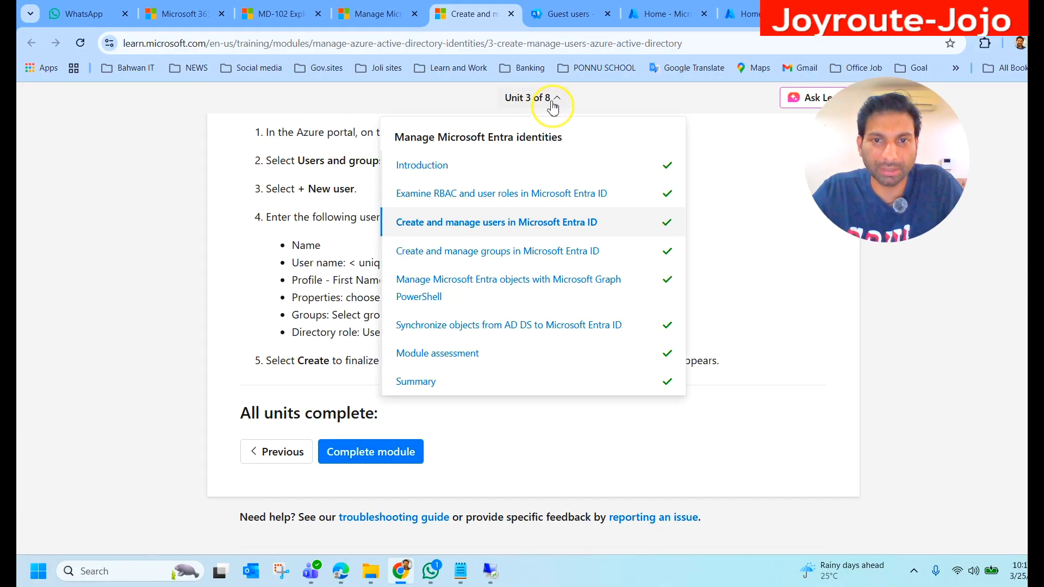
pyautogui.click(500, 260)
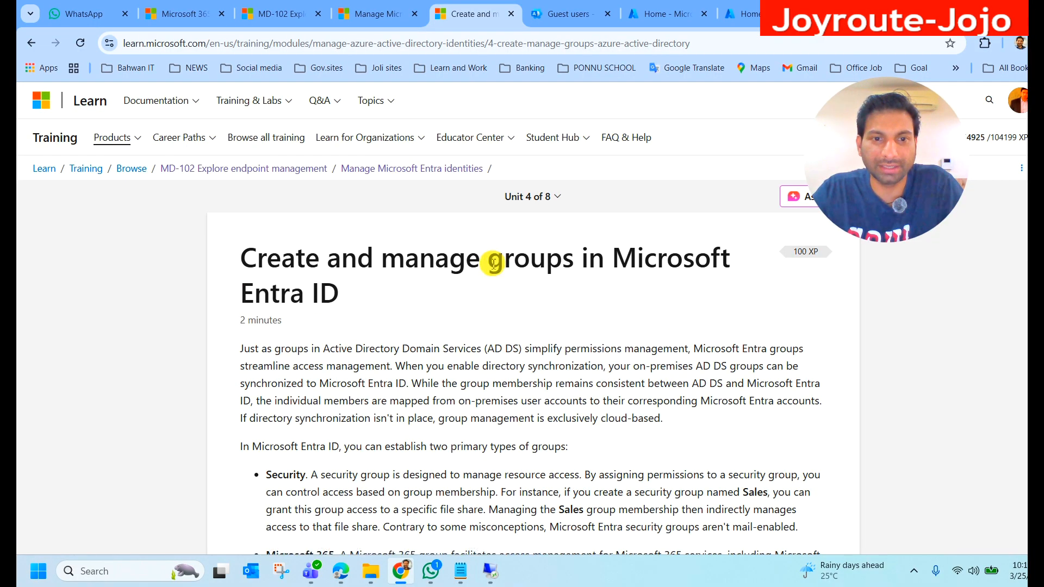
pyautogui.scroll(-8, 460, 277)
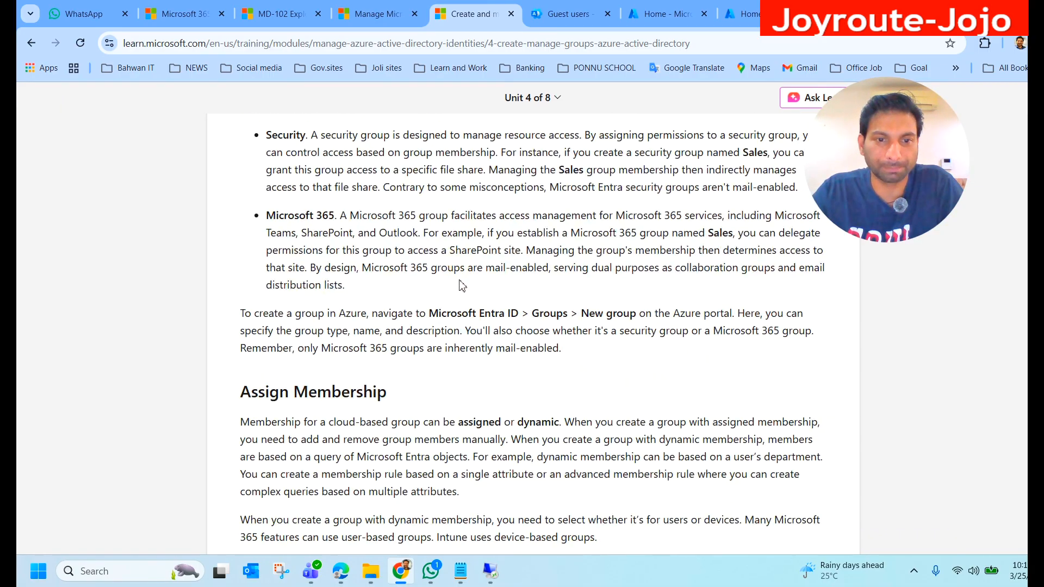
pyautogui.scroll(-2, 460, 285)
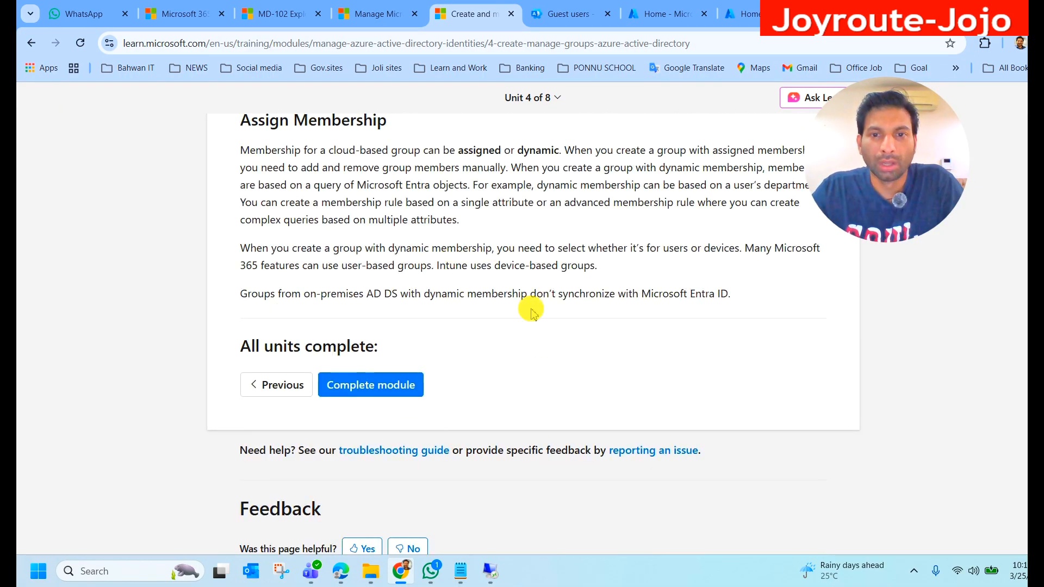
pyautogui.scroll(3, 528, 305)
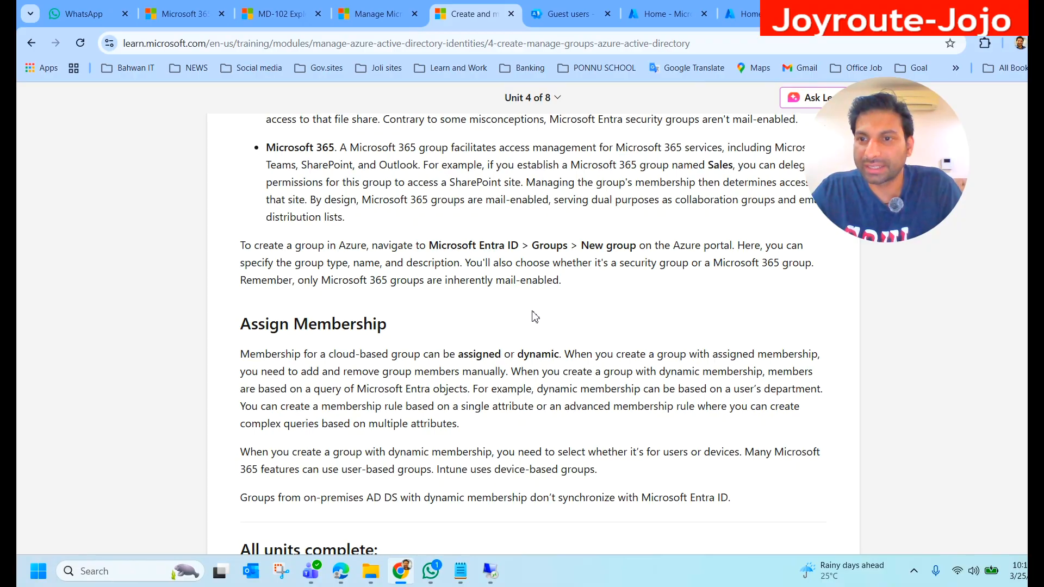